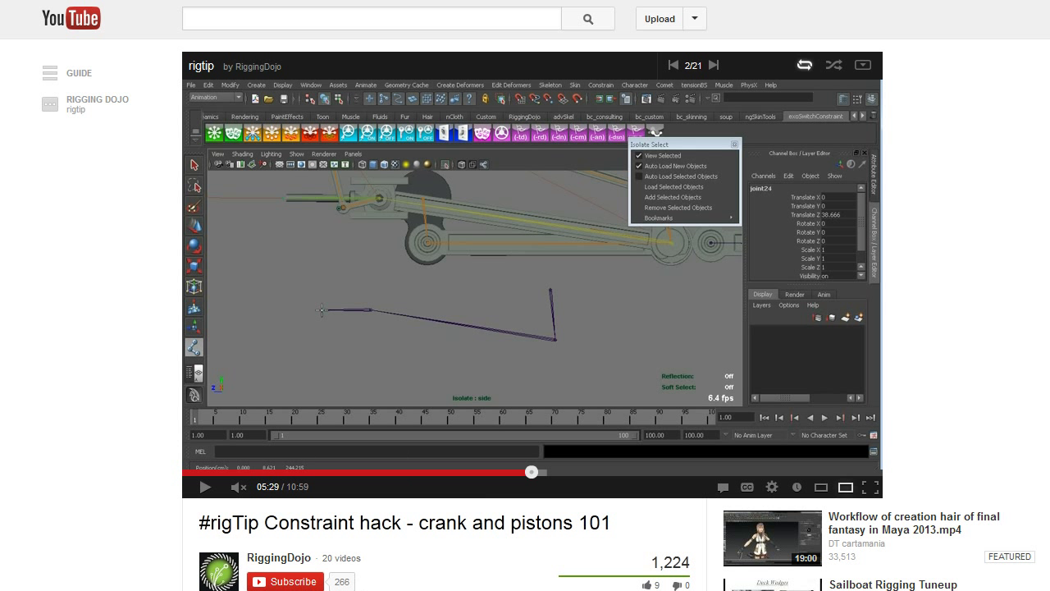
Skim the opening part of the rigTip crank and pistons 101 video on YouTube
{"action": "left_click", "coordinate": [230, 472]}
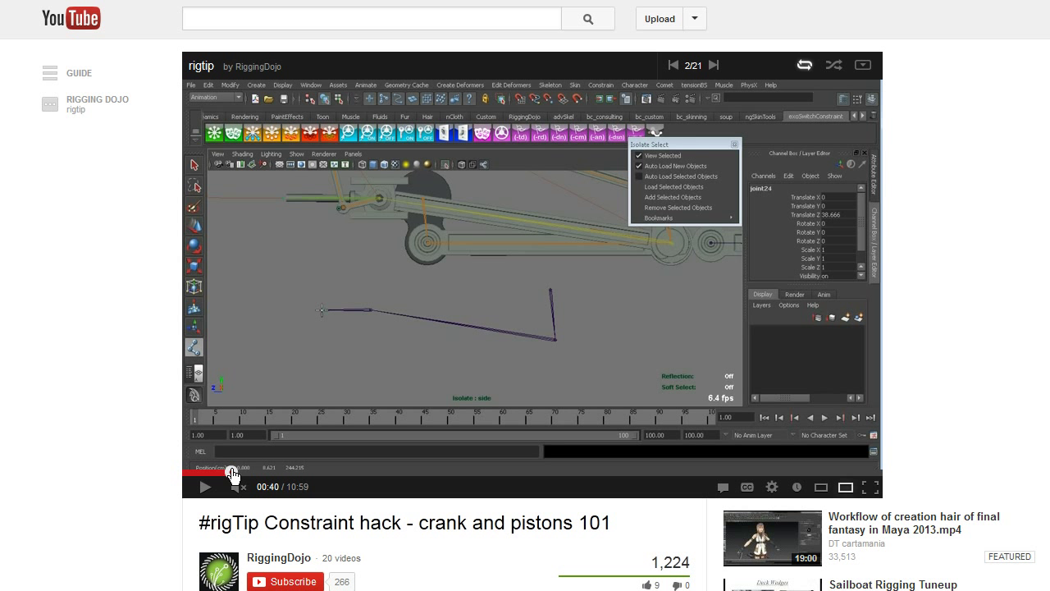
{"action": "left_click", "coordinate": [206, 490]}
{"action": "left_click", "coordinate": [206, 488]}
{"action": "left_click", "coordinate": [208, 472]}
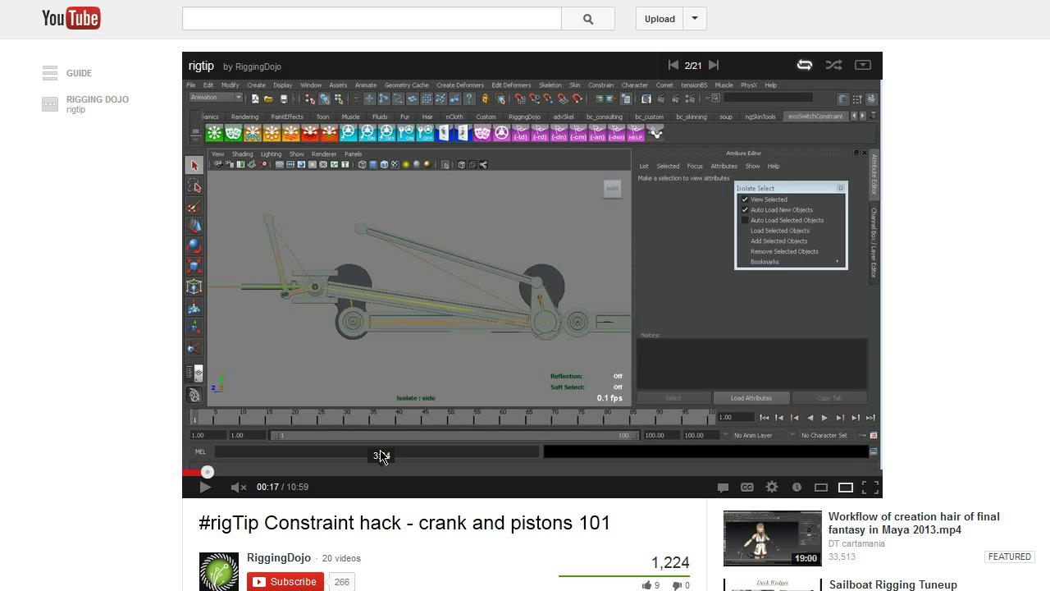
{"action": "left_click", "coordinate": [215, 472]}
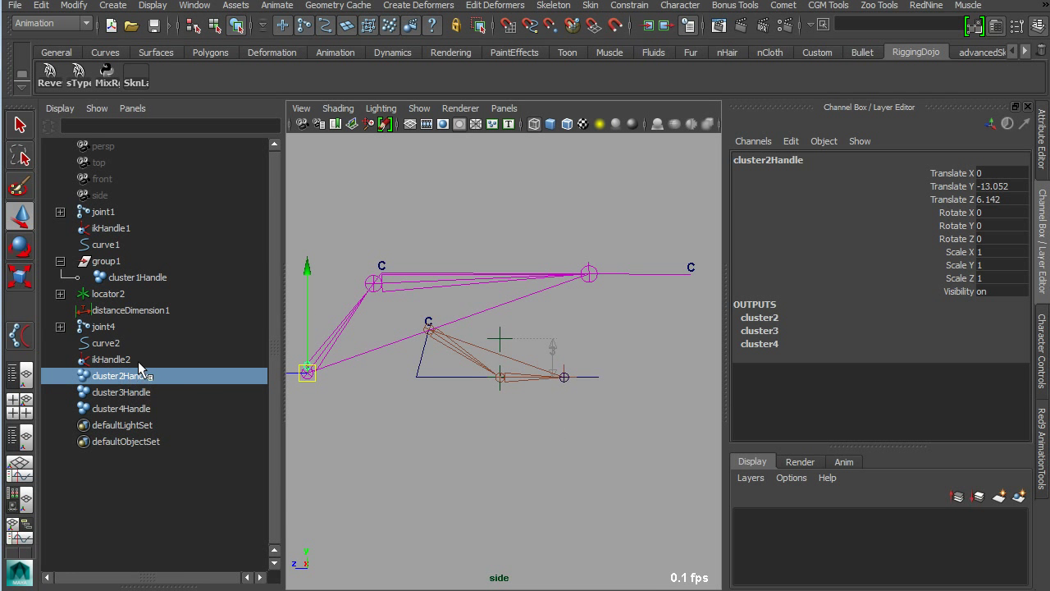
In Maya, delete ikHandle2, the cluster2, cluster3 and cluster4 handles, curve2 and the joint4 chain
{"action": "left_click", "coordinate": [134, 392], "text": "shift"}
{"action": "left_click", "coordinate": [136, 408], "text": "shift"}
{"action": "key", "text": "Delete"}
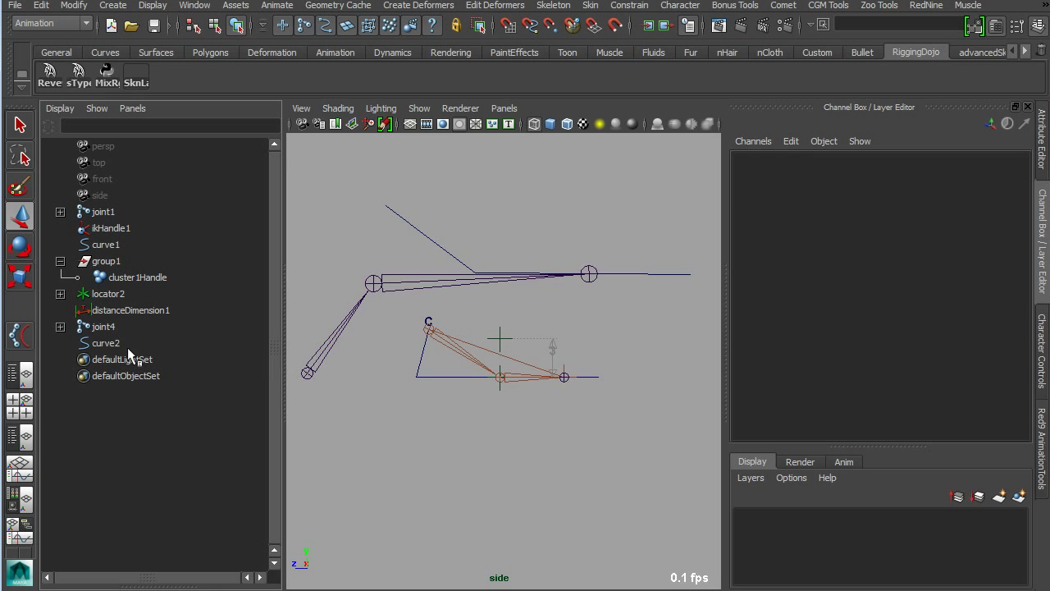
{"action": "left_click", "coordinate": [132, 343]}
{"action": "key", "text": "Delete"}
{"action": "left_click", "coordinate": [129, 330]}
{"action": "key", "text": "Delete"}
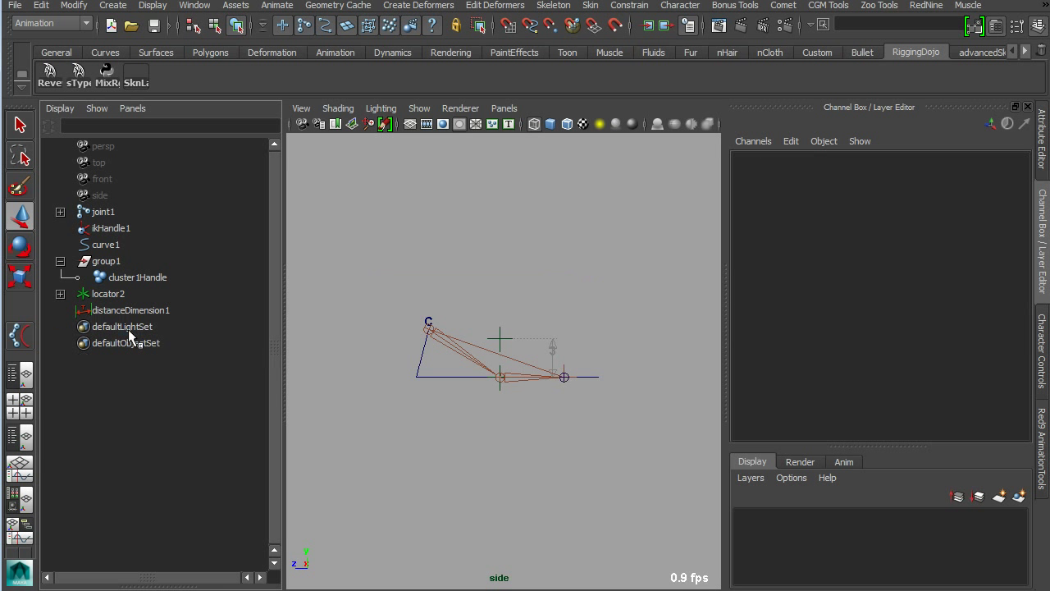
Play the existing crank rig's animation and examine how locator2, ikHandle1 and locator1 follow the motion
{"action": "left_click_drag", "start_coordinate": [380, 297], "coordinate": [624, 417]}
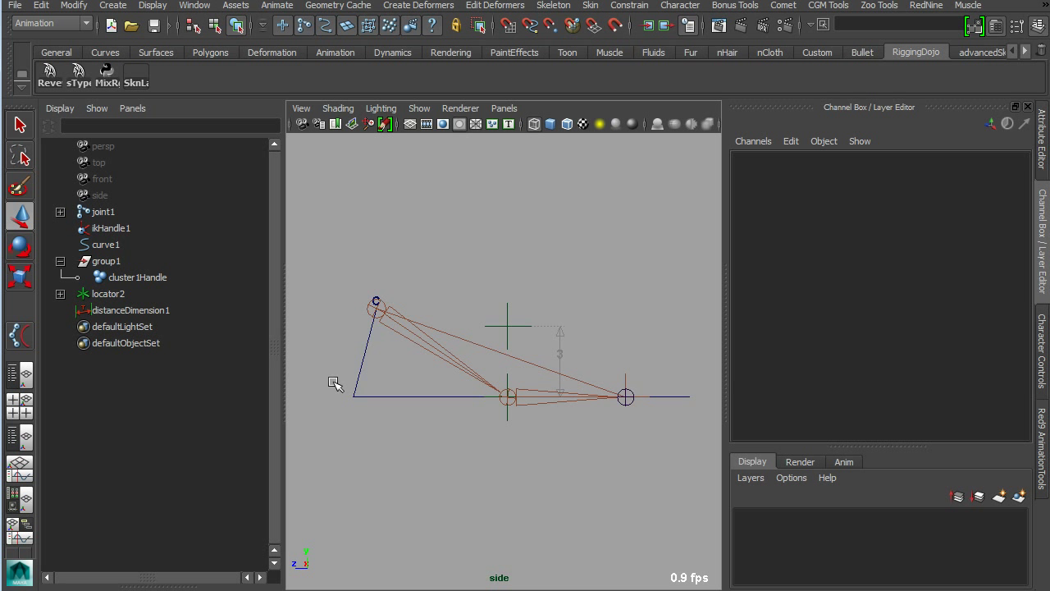
{"action": "left_click_drag", "start_coordinate": [336, 382], "coordinate": [392, 428]}
{"action": "left_click", "coordinate": [399, 496]}
{"action": "left_click", "coordinate": [506, 327]}
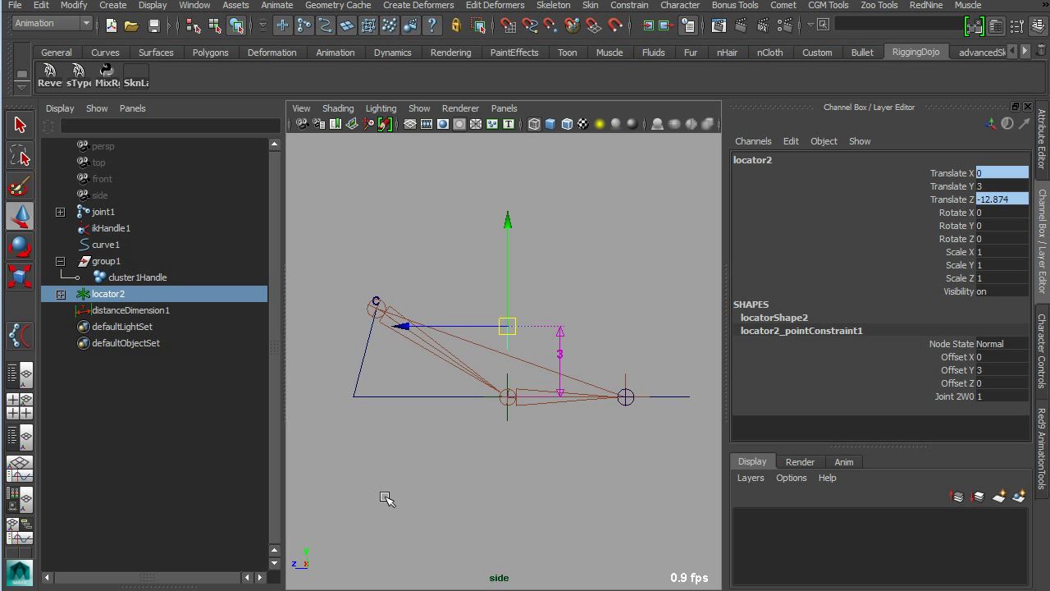
{"action": "key", "text": "alt+v"}
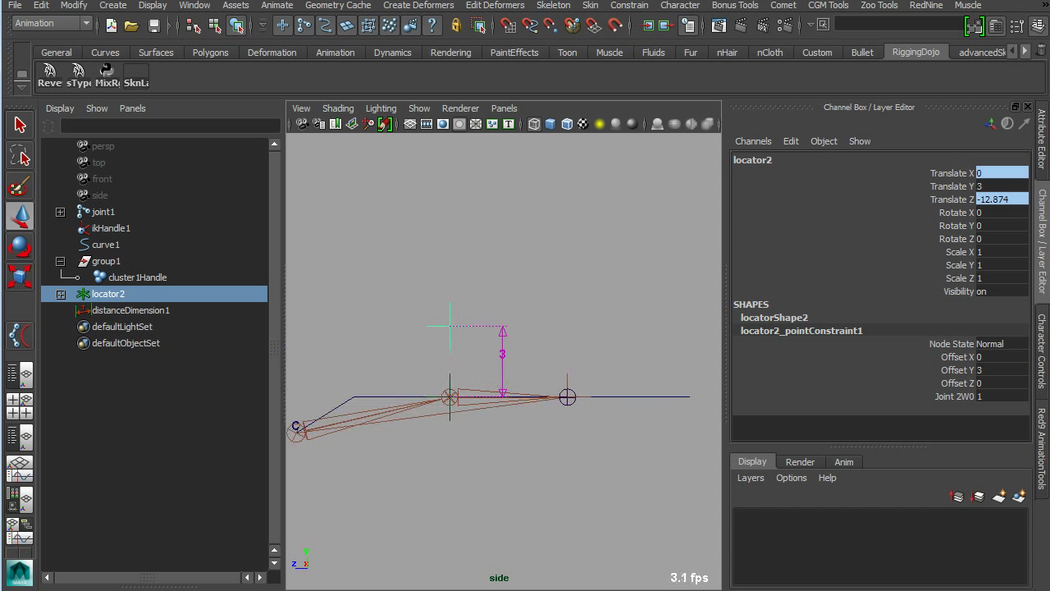
{"action": "left_click_drag", "start_coordinate": [393, 590], "coordinate": [525, 538]}
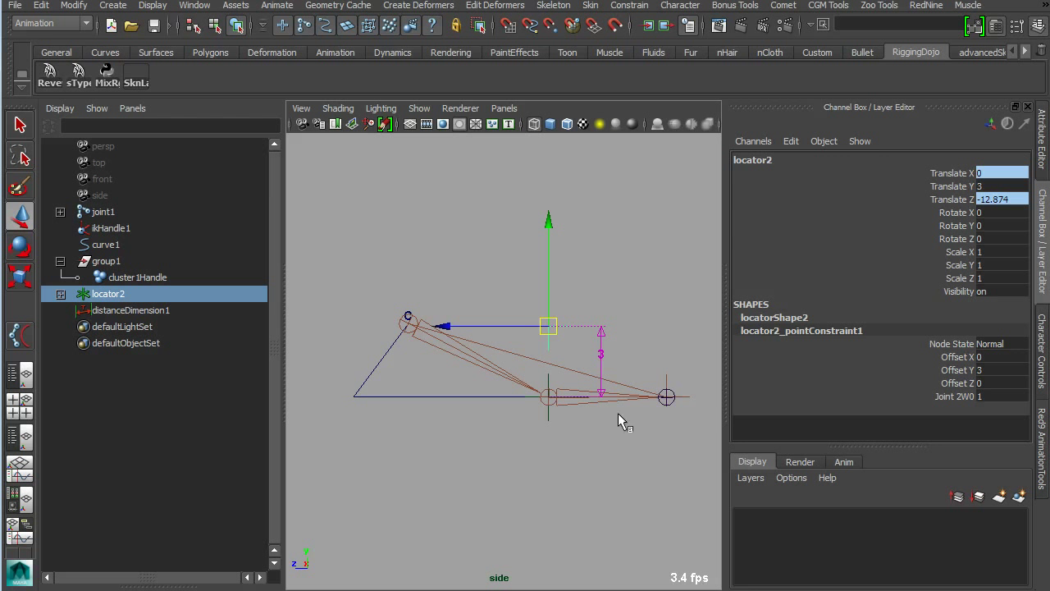
{"action": "left_click", "coordinate": [676, 382]}
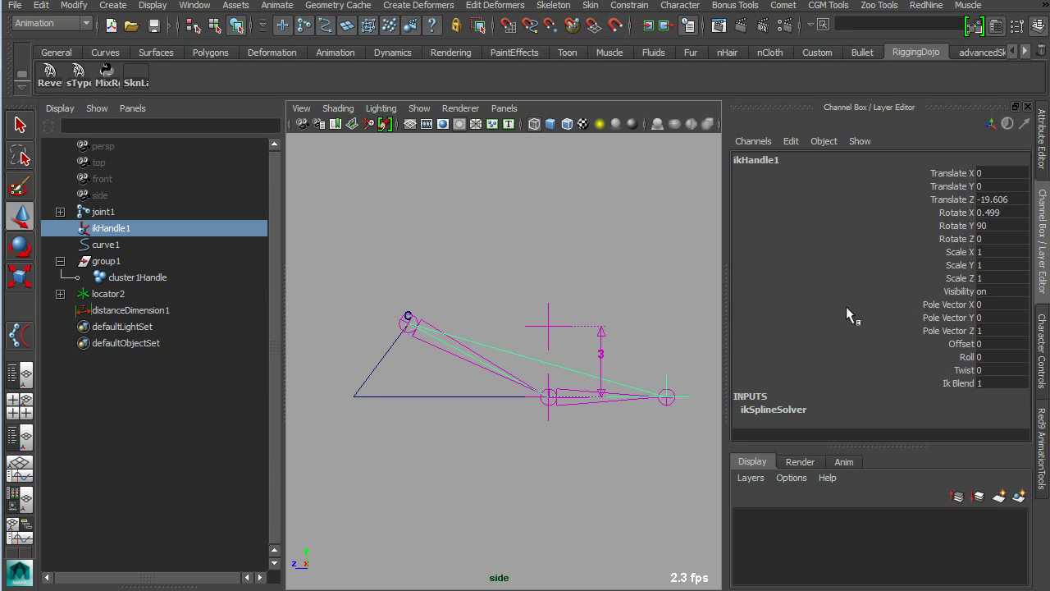
{"action": "left_click_drag", "start_coordinate": [456, 590], "coordinate": [410, 590]}
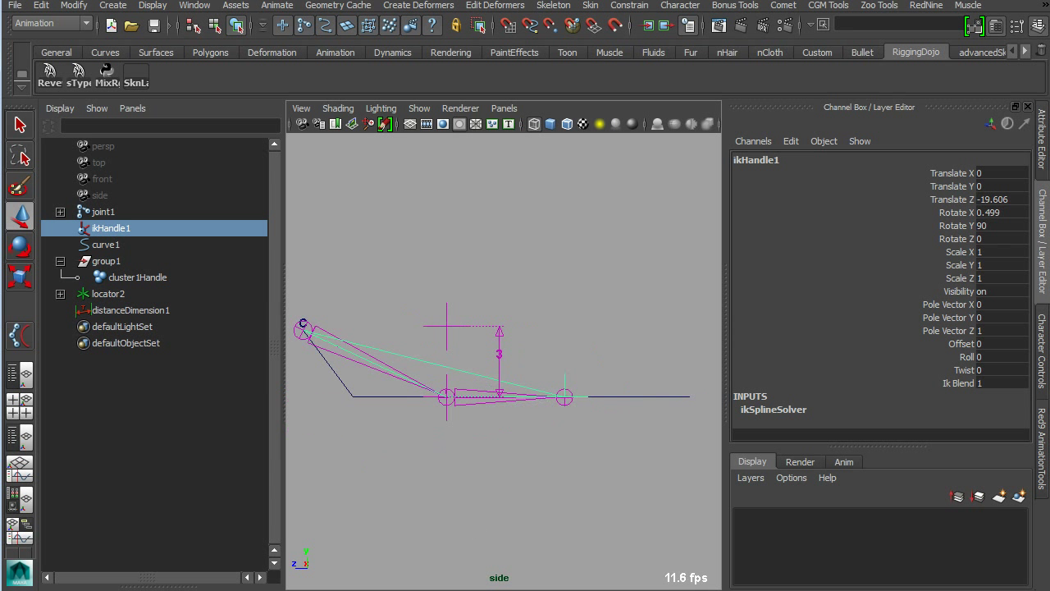
{"action": "left_click", "coordinate": [446, 399]}
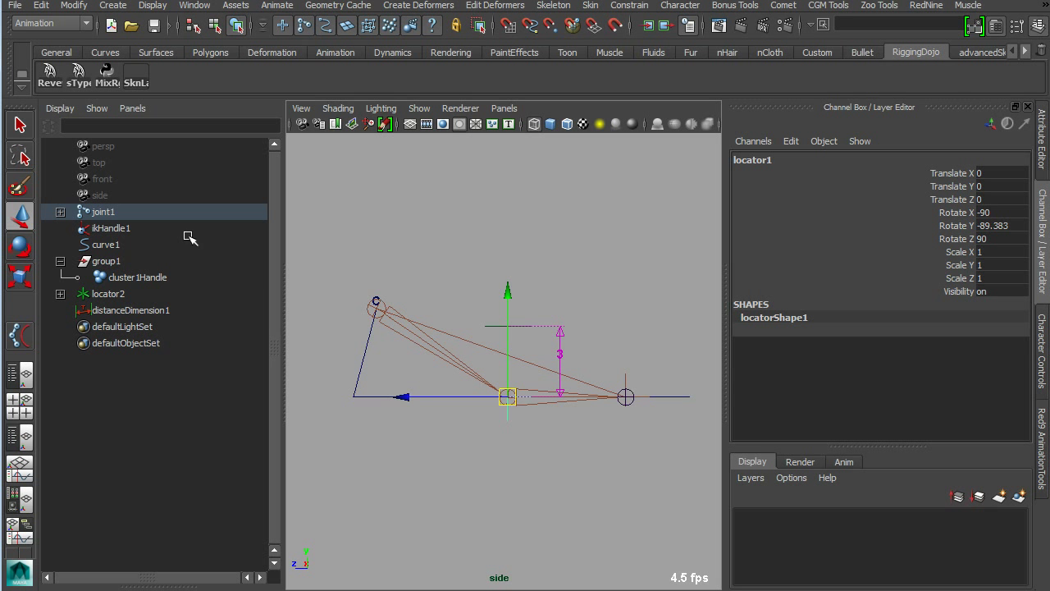
Rotate group1, the parent of cluster1Handle, to about -53.9, -75.2 and -61.1 in X, Y and Z, and clear the selection
{"action": "left_click", "coordinate": [165, 284]}
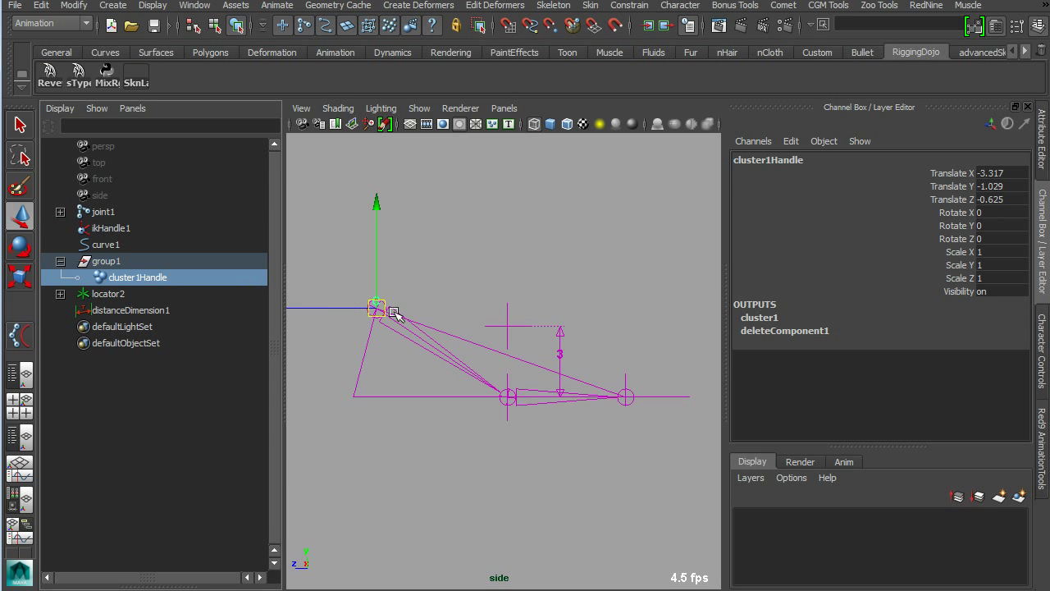
{"action": "left_click_drag", "start_coordinate": [378, 310], "coordinate": [425, 344]}
{"action": "left_click", "coordinate": [182, 261]}
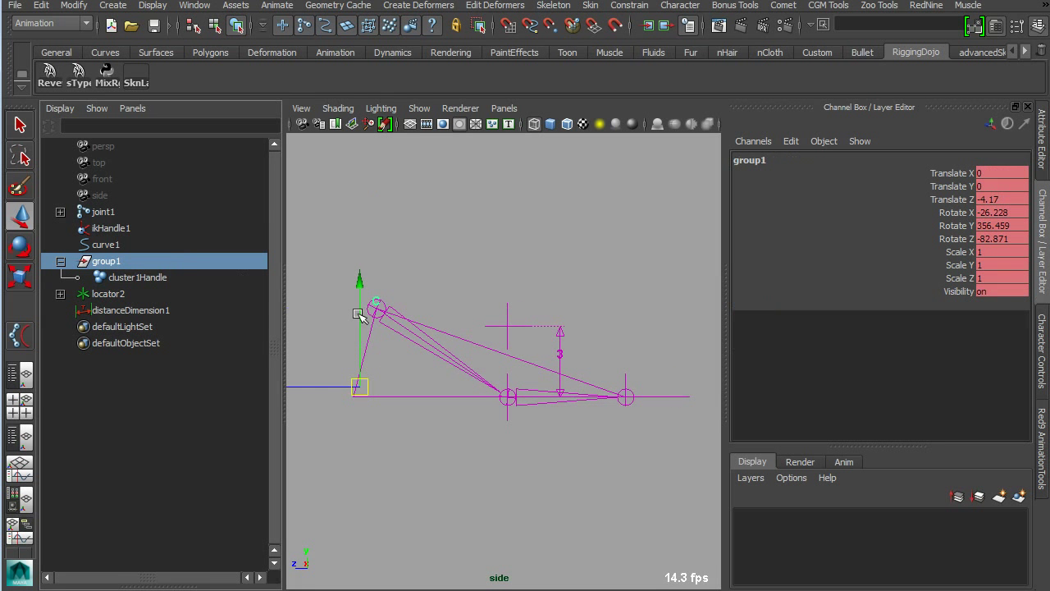
{"action": "key", "text": "e"}
{"action": "left_click_drag", "start_coordinate": [440, 235], "coordinate": [562, 423]}
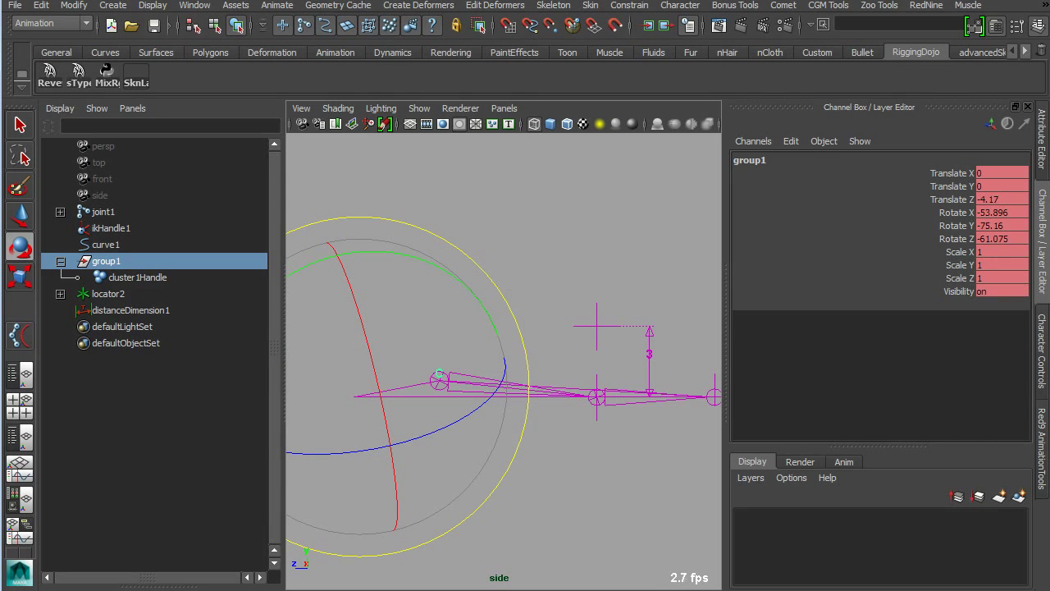
{"action": "left_click", "coordinate": [581, 303]}
Draw a three-joint chain above the existing rig in the side view, with a short first bone and a longer second bone
{"action": "middle_click_drag", "start_coordinate": [581, 306], "coordinate": [536, 367], "text": "alt"}
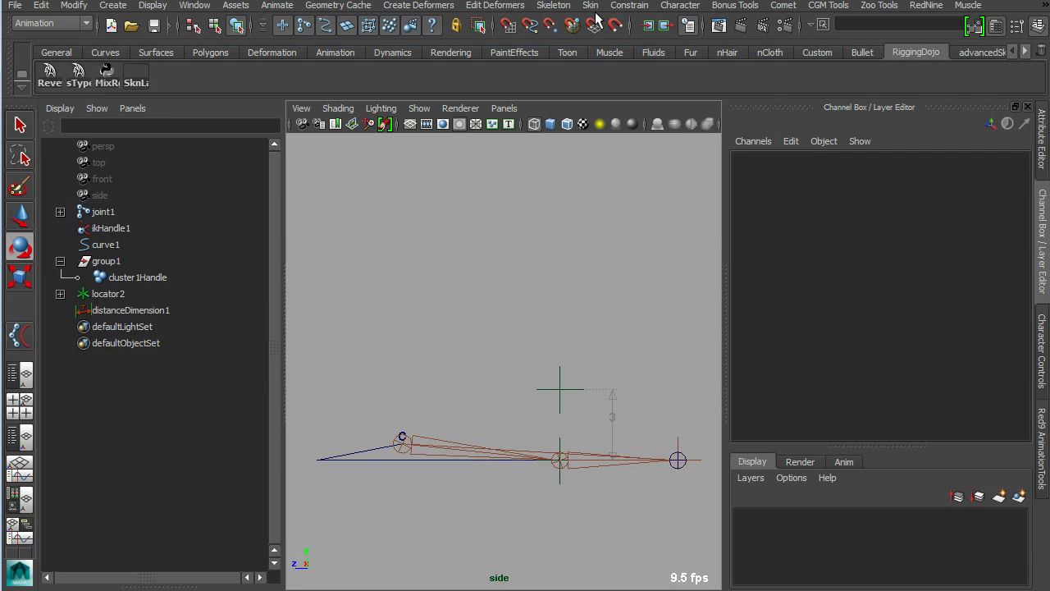
{"action": "left_click", "coordinate": [555, 6]}
{"action": "left_click", "coordinate": [579, 39]}
{"action": "left_click", "coordinate": [394, 273]}
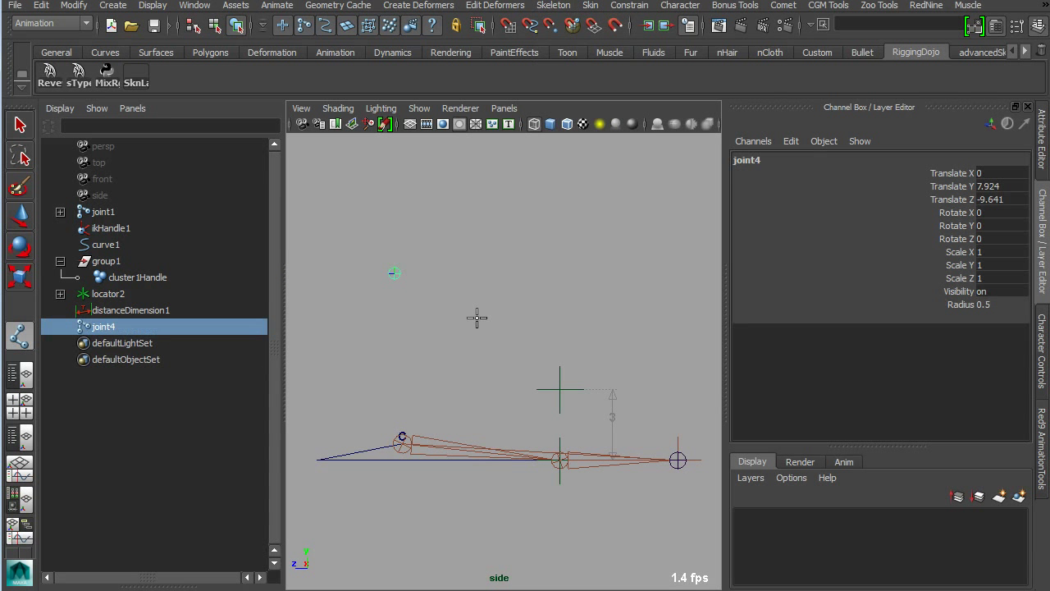
{"action": "left_click", "coordinate": [476, 318]}
{"action": "left_click", "coordinate": [684, 326]}
{"action": "key", "text": "Return"}
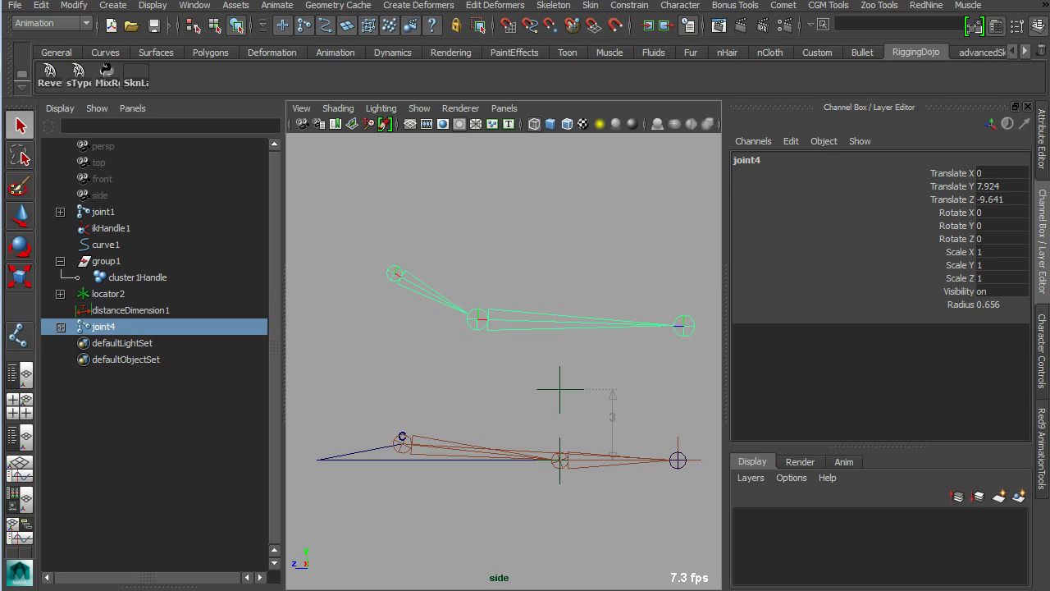
Open the IK Spline Handle Tool settings to review the curve options
{"action": "left_click", "coordinate": [592, 7]}
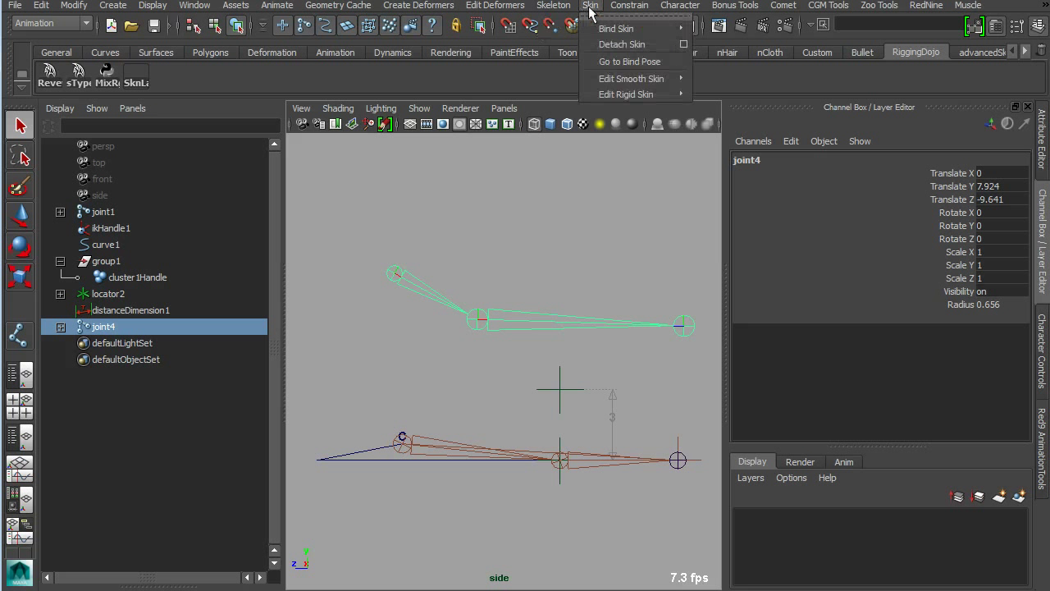
{"action": "mouse_move", "coordinate": [558, 6]}
{"action": "left_click", "coordinate": [671, 60]}
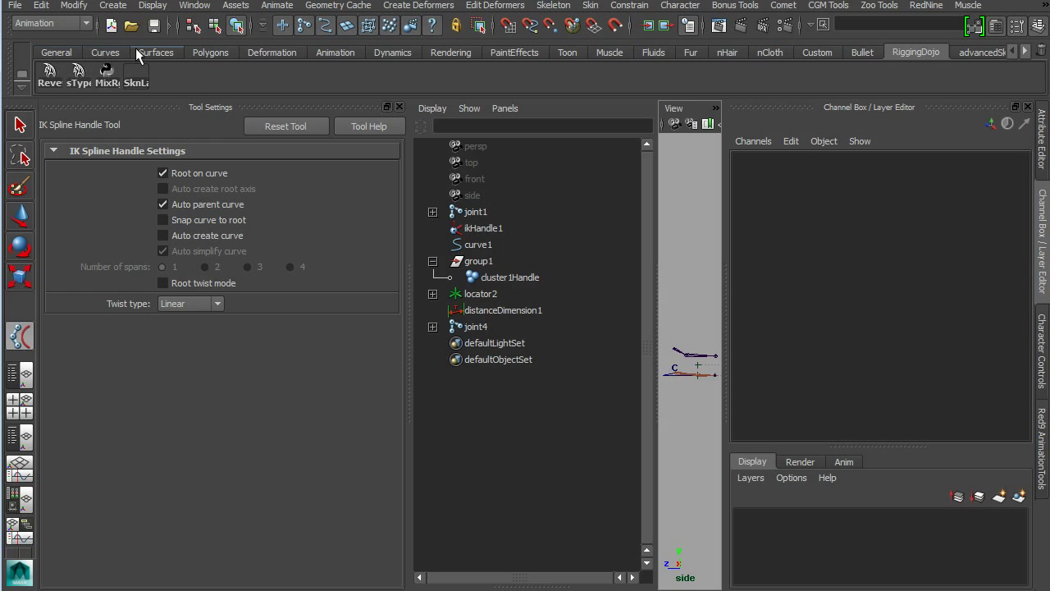
Draw a degree 1 linear CV curve snapped to the three joints of the upper chain
{"action": "left_click", "coordinate": [113, 5]}
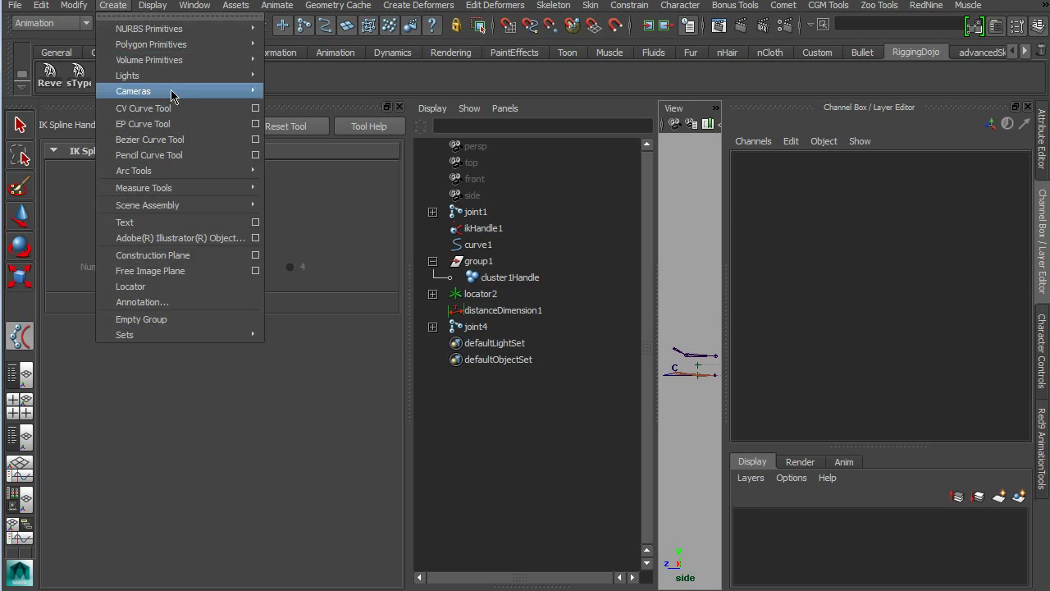
{"action": "left_click", "coordinate": [256, 108]}
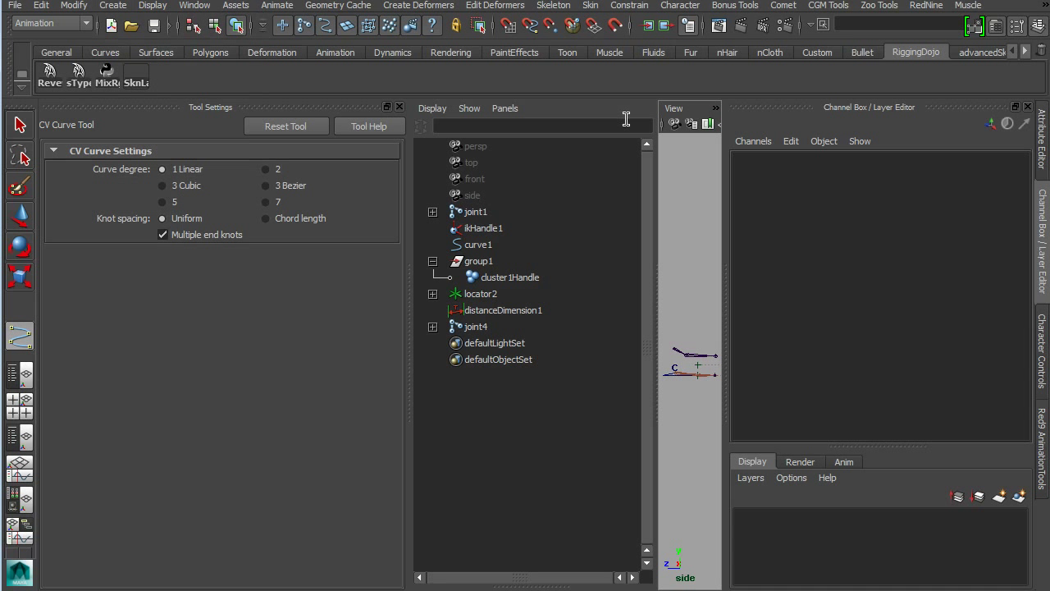
{"action": "key", "text": "space"}
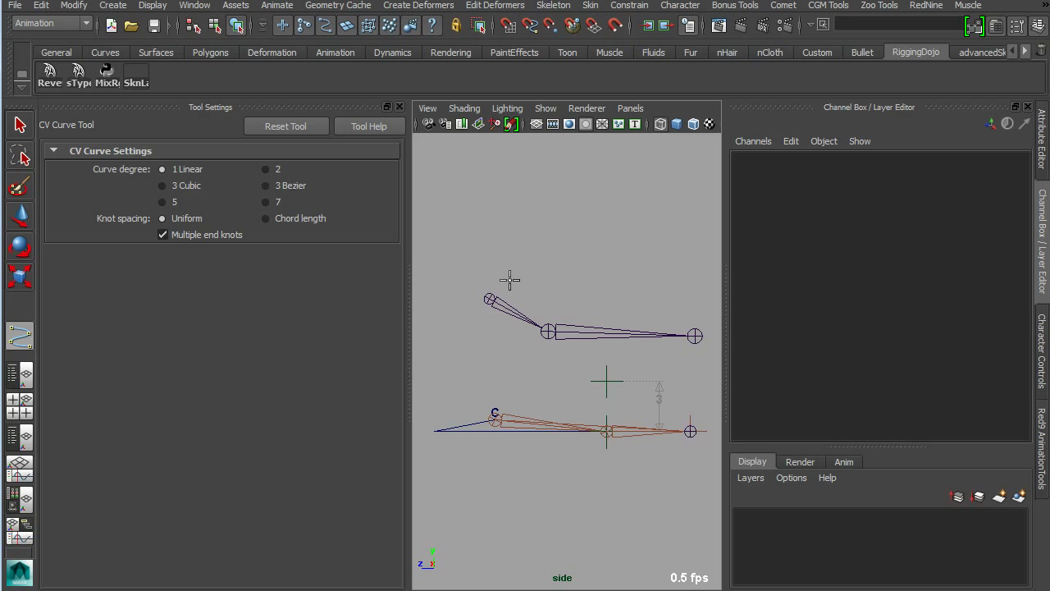
{"action": "key", "text": "v"}
{"action": "left_click", "coordinate": [546, 331]}
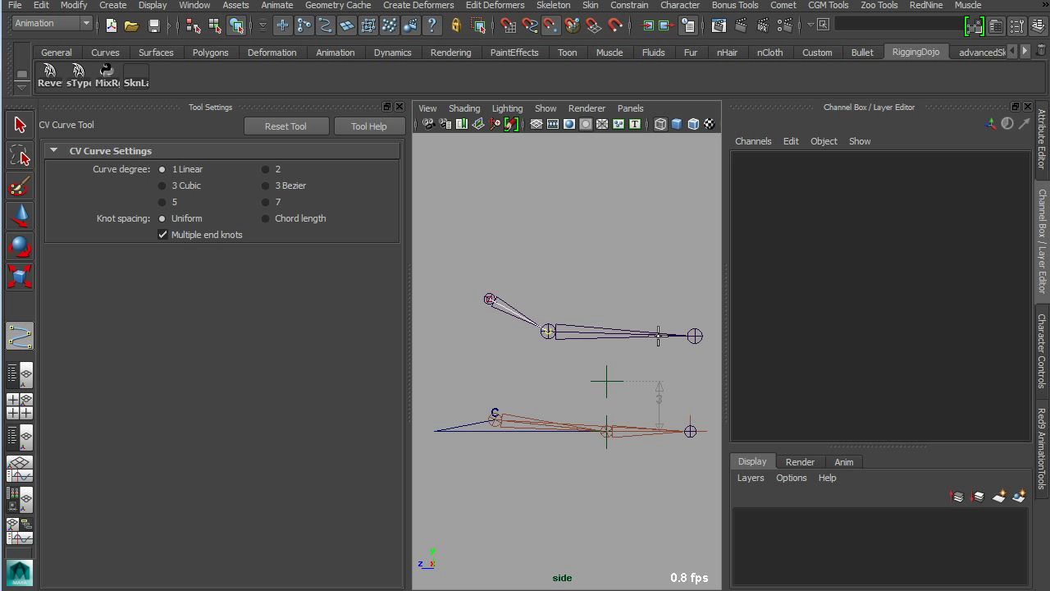
{"action": "left_click", "coordinate": [696, 335]}
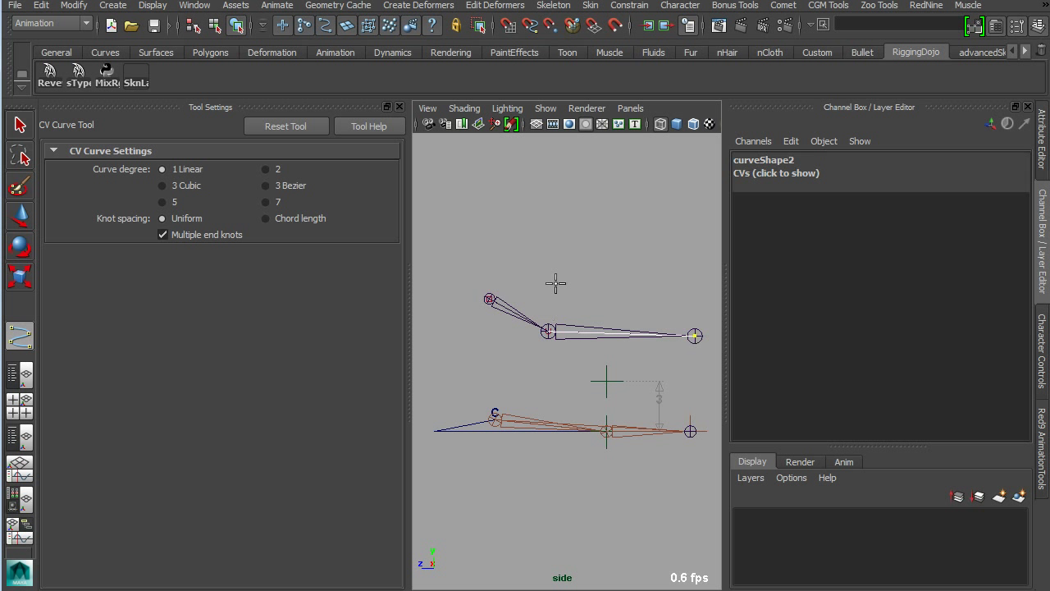
{"action": "key", "text": "q"}
Create a spline IK handle from the upper chain's first joint to its last joint, using the new linear curve
{"action": "left_click", "coordinate": [591, 5]}
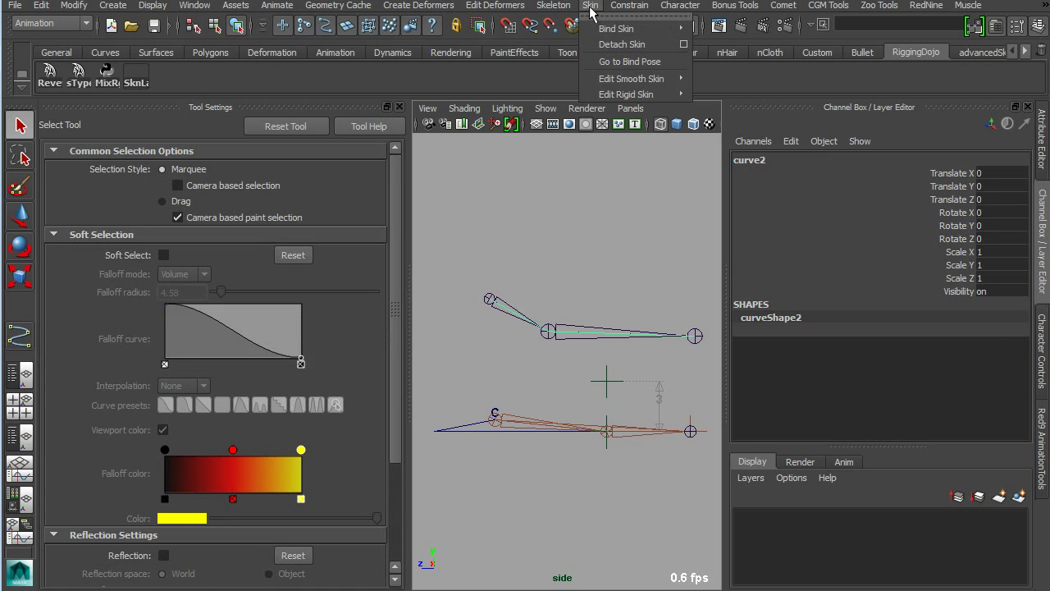
{"action": "left_click", "coordinate": [617, 61]}
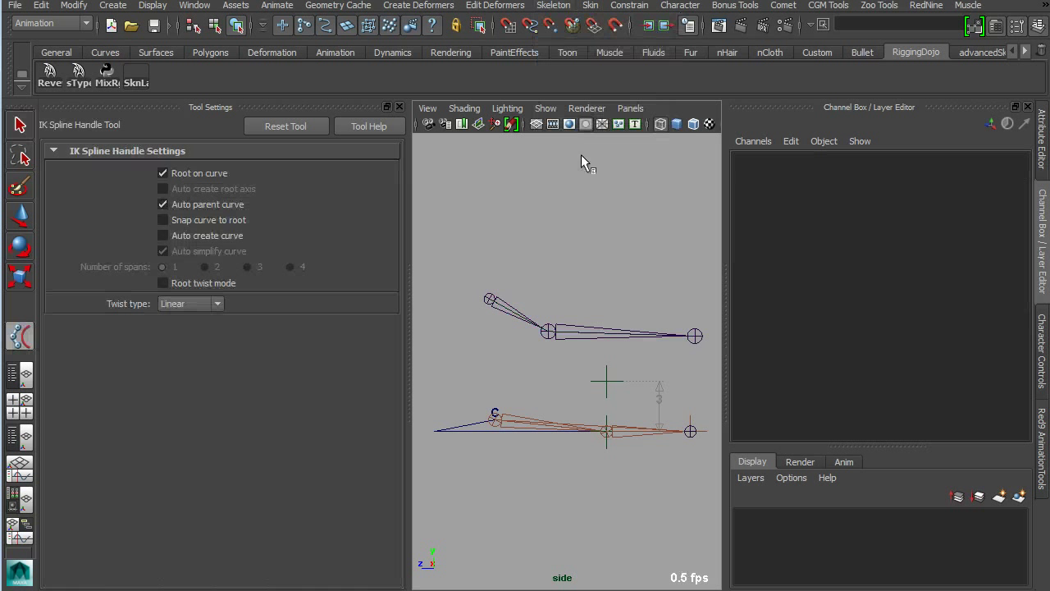
{"action": "left_click", "coordinate": [486, 297]}
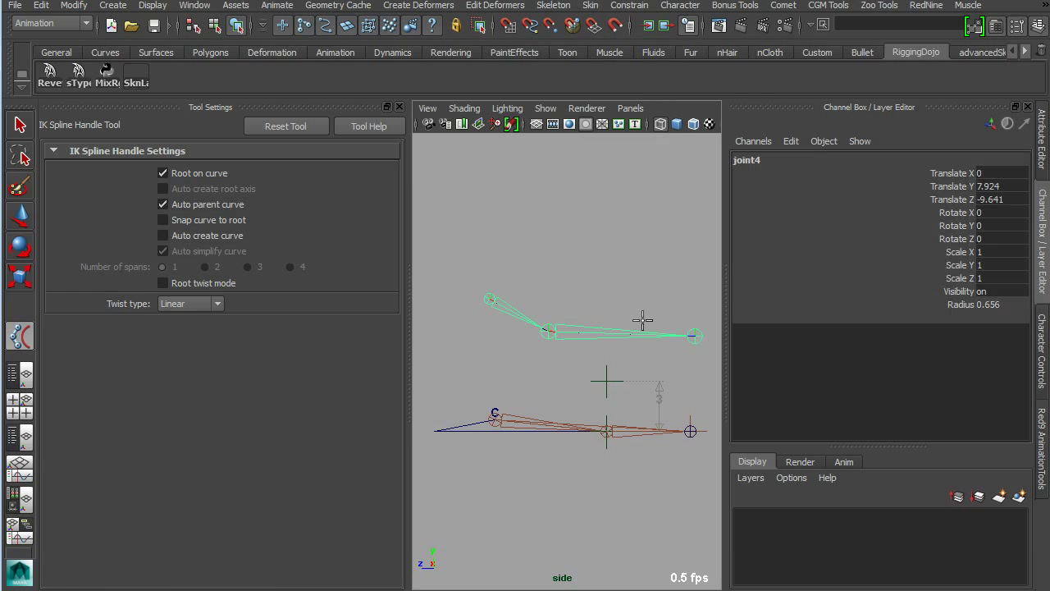
{"action": "left_click", "coordinate": [694, 335]}
{"action": "left_click", "coordinate": [595, 331]}
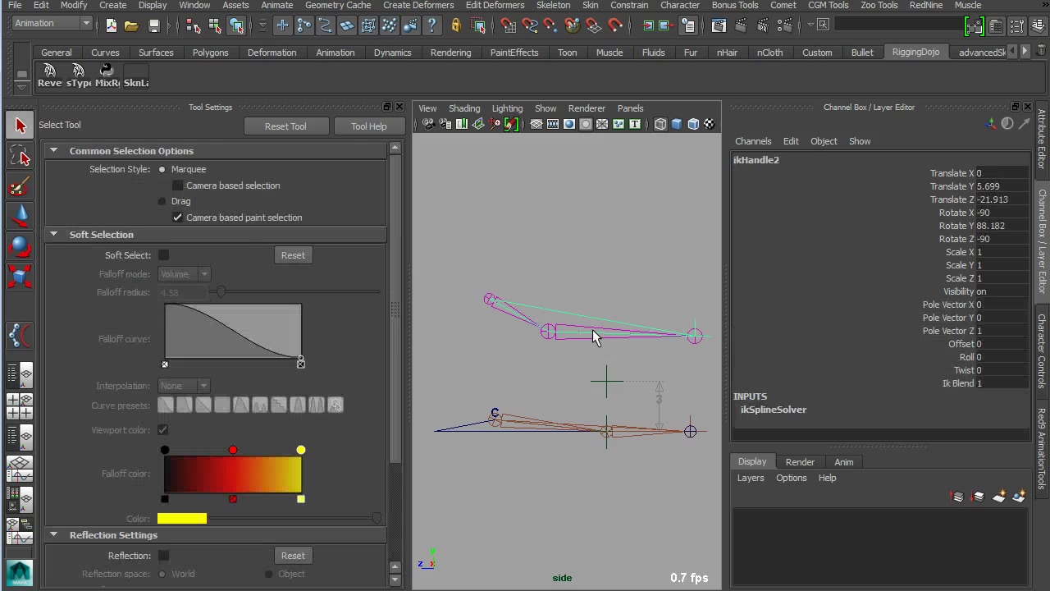
Select the upper chain's second joint and its root joint in turn to inspect them
{"action": "left_click", "coordinate": [636, 296]}
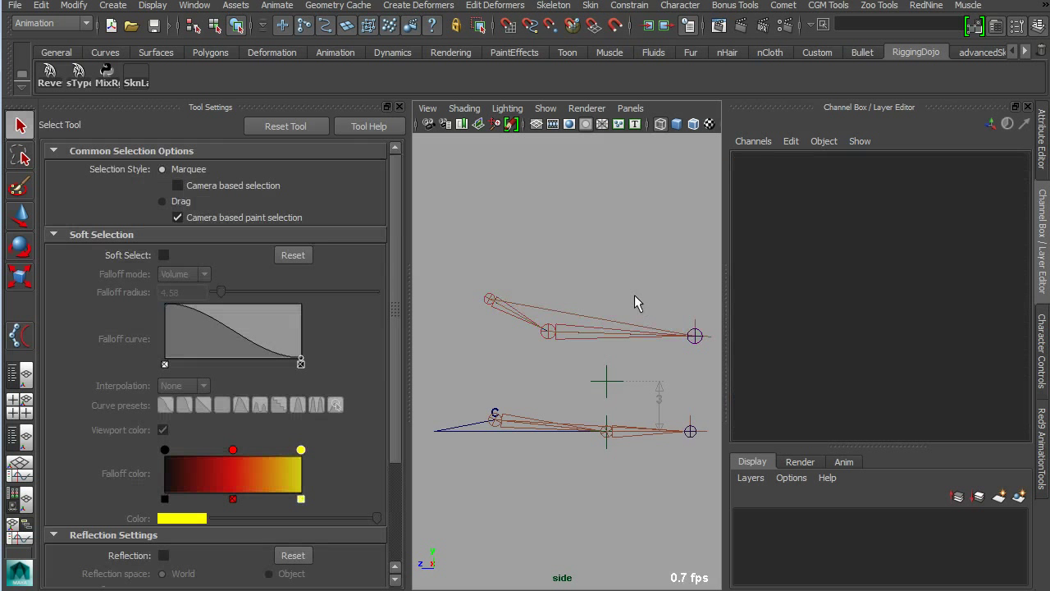
{"action": "left_click", "coordinate": [574, 333]}
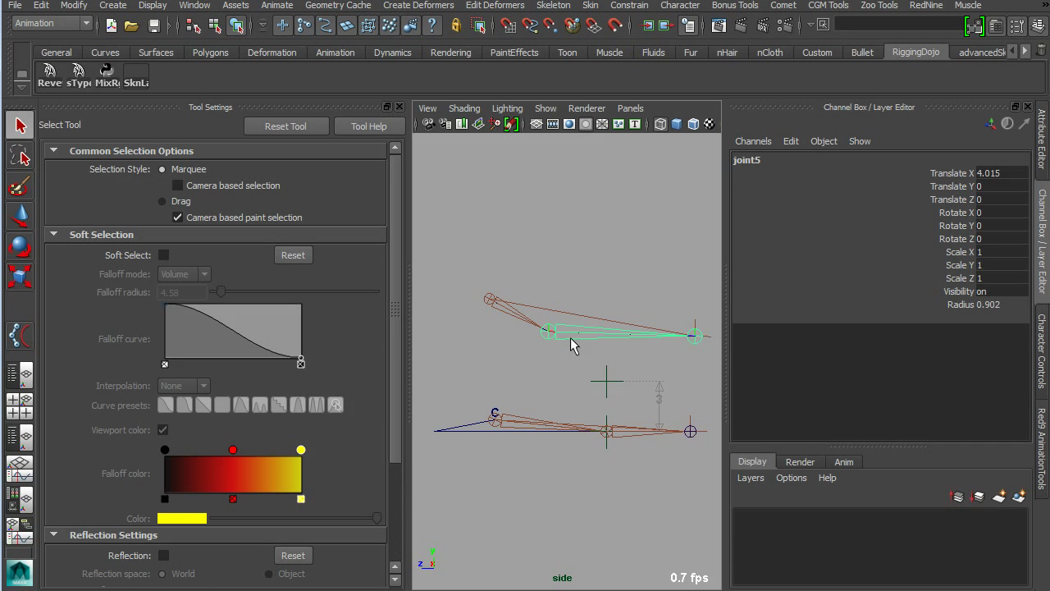
{"action": "left_click", "coordinate": [533, 325]}
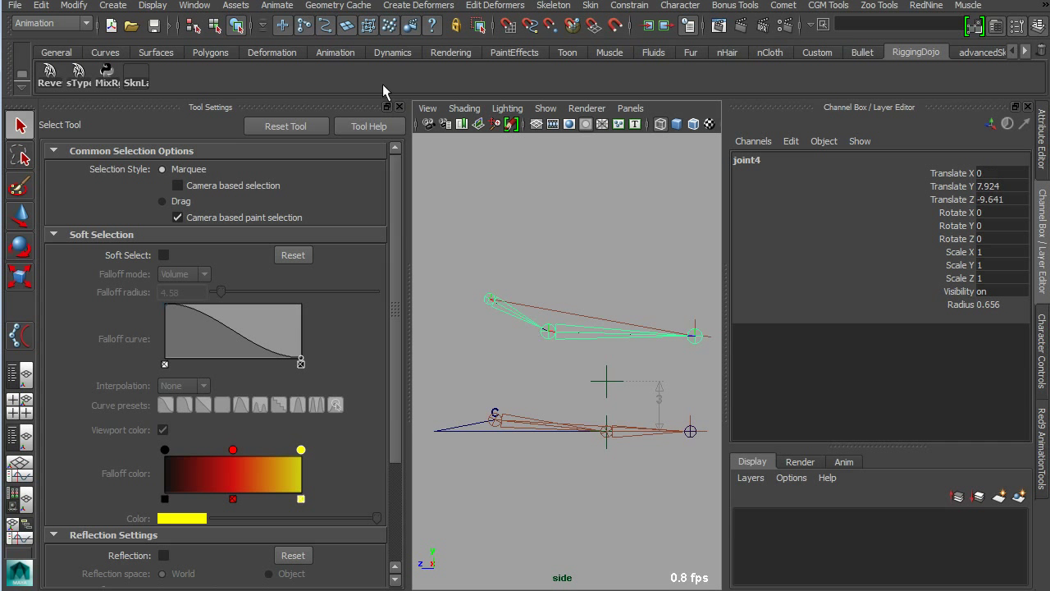
Close the tool settings and switch the workspace to the outliner and perspective layout
{"action": "left_click", "coordinate": [399, 108]}
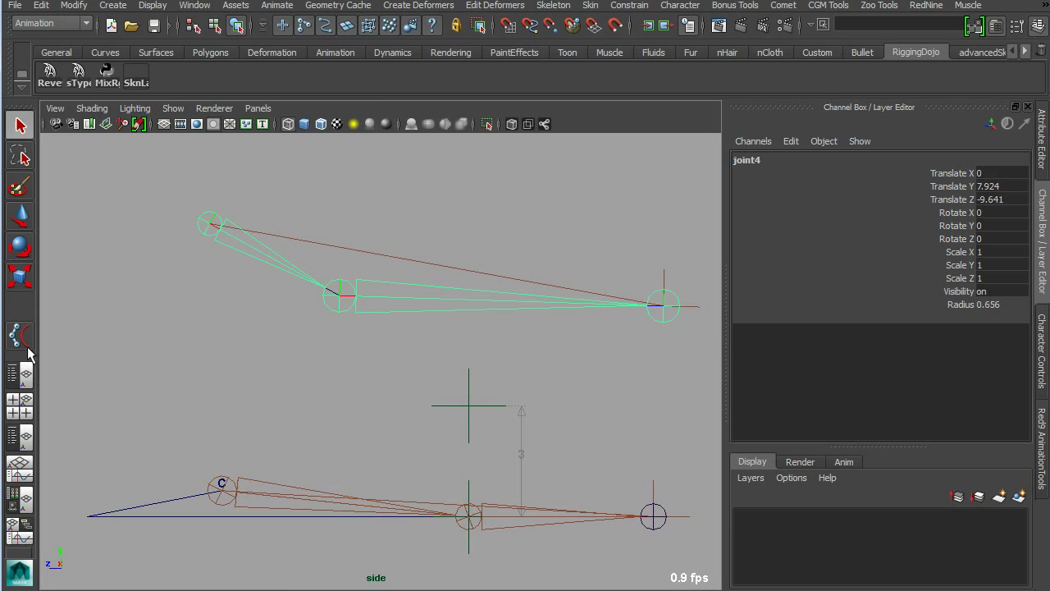
{"action": "left_click", "coordinate": [23, 336]}
{"action": "left_click", "coordinate": [22, 374]}
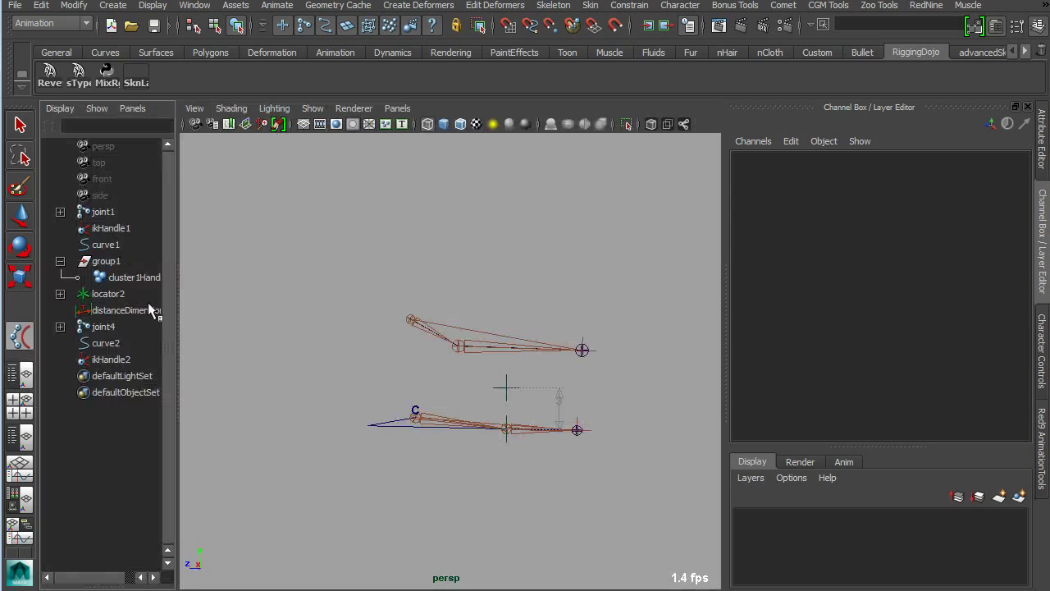
{"action": "left_click", "coordinate": [129, 343]}
{"action": "right_click", "coordinate": [451, 284]}
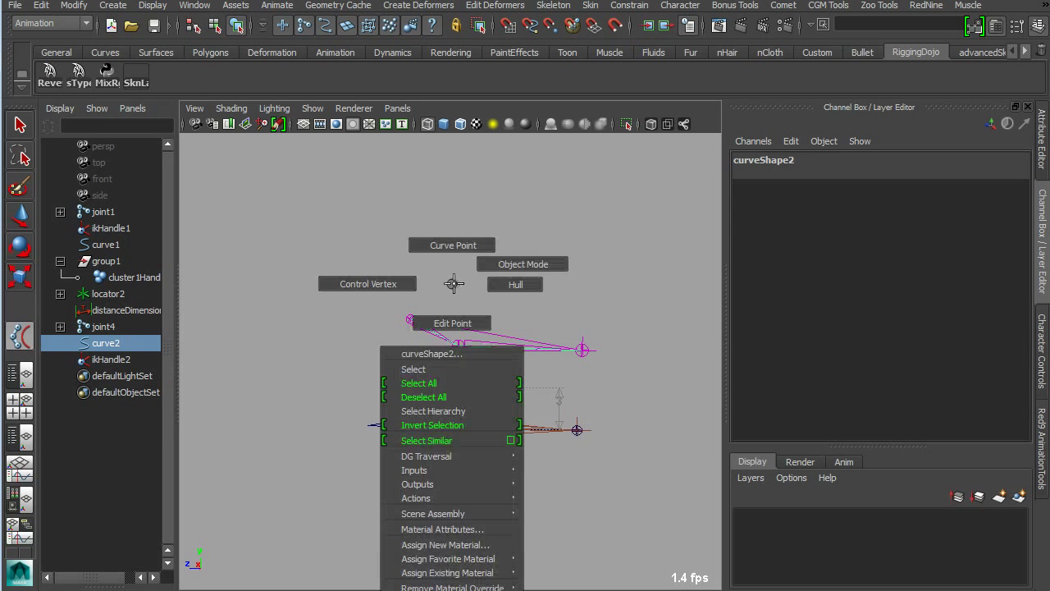
{"action": "mouse_move", "coordinate": [454, 283]}
{"action": "right_mouse_down"}
{"action": "mouse_move", "coordinate": [472, 271]}
{"action": "mouse_move", "coordinate": [448, 289]}
{"action": "right_mouse_up"}
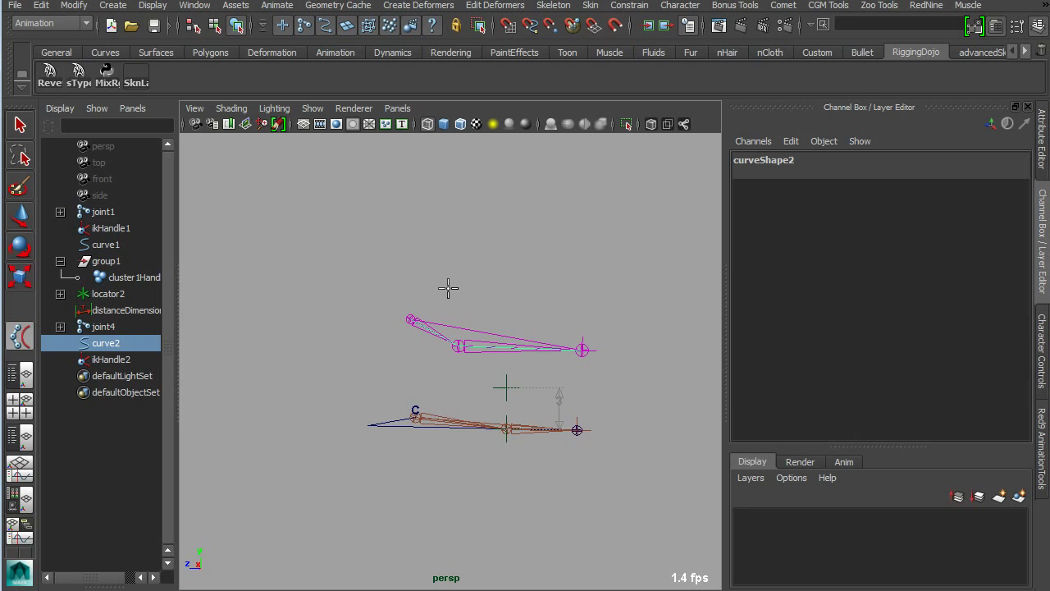
{"action": "right_click", "coordinate": [448, 287]}
{"action": "left_click", "coordinate": [448, 288]}
{"action": "left_click", "coordinate": [108, 358]}
{"action": "left_click", "coordinate": [107, 348]}
{"action": "right_click", "coordinate": [338, 289]}
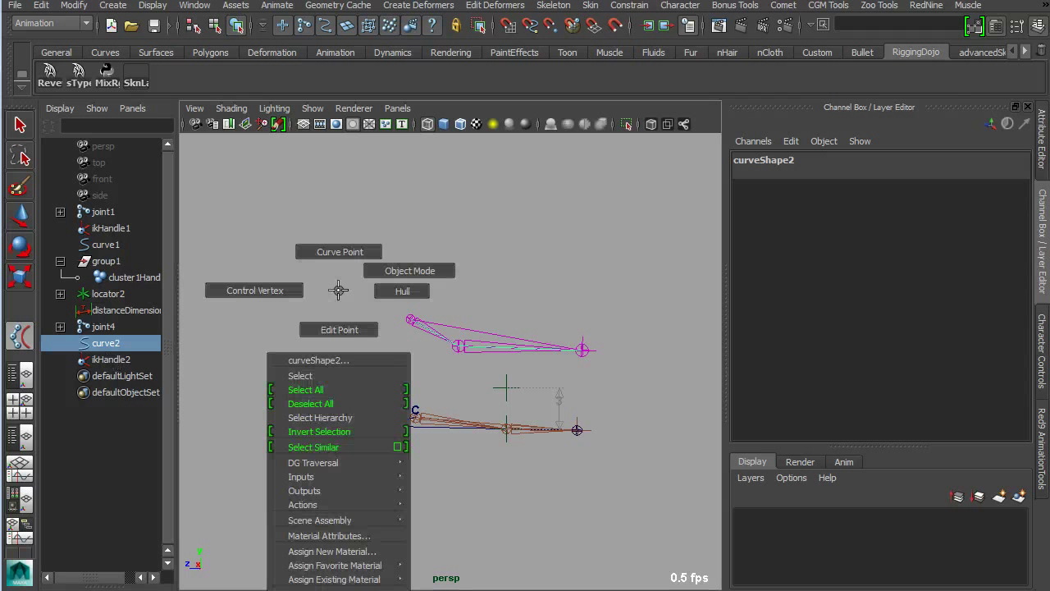
{"action": "right_click_drag", "start_coordinate": [338, 291], "coordinate": [307, 293]}
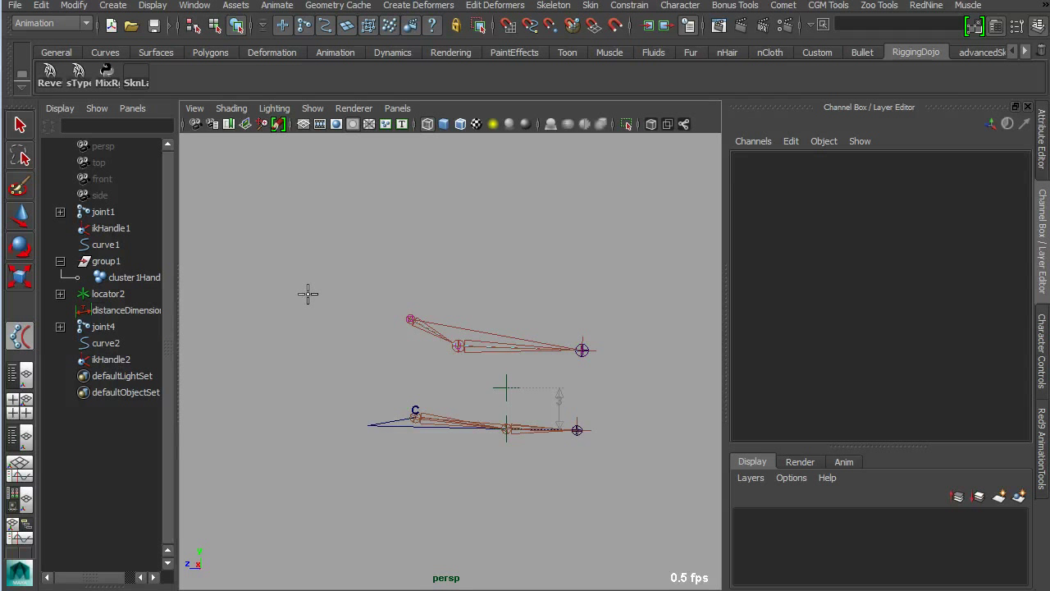
{"action": "right_click", "coordinate": [388, 293]}
{"action": "left_click_drag", "start_coordinate": [388, 294], "coordinate": [629, 354]}
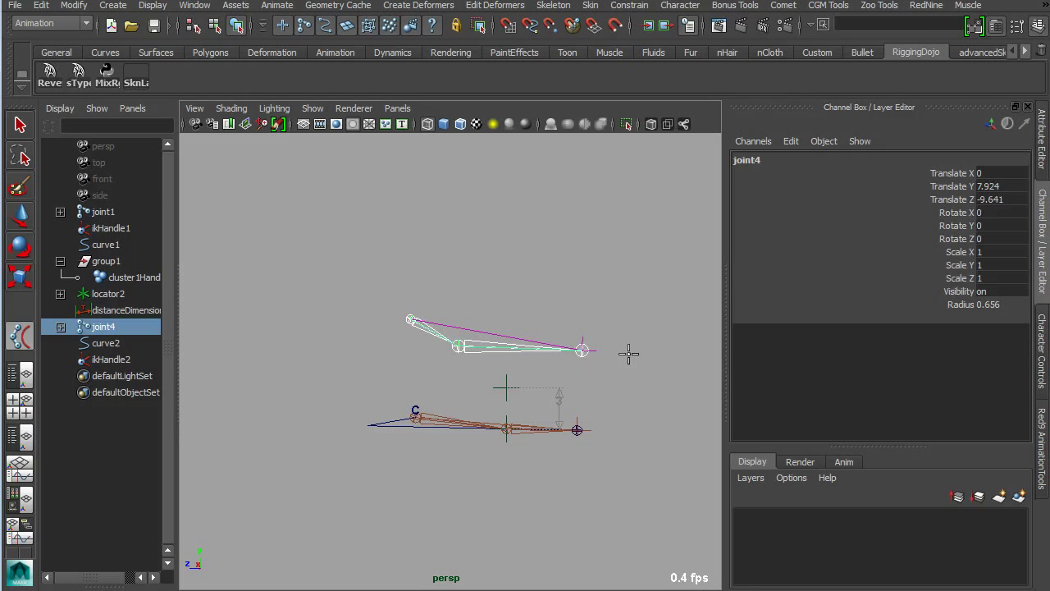
{"action": "left_click", "coordinate": [127, 344]}
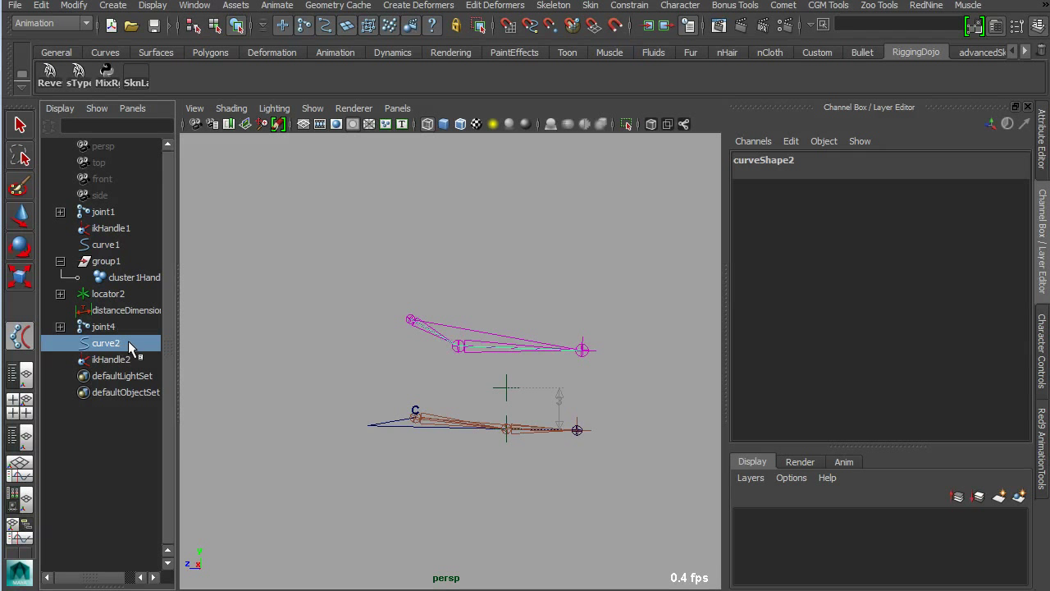
{"action": "right_click", "coordinate": [367, 276]}
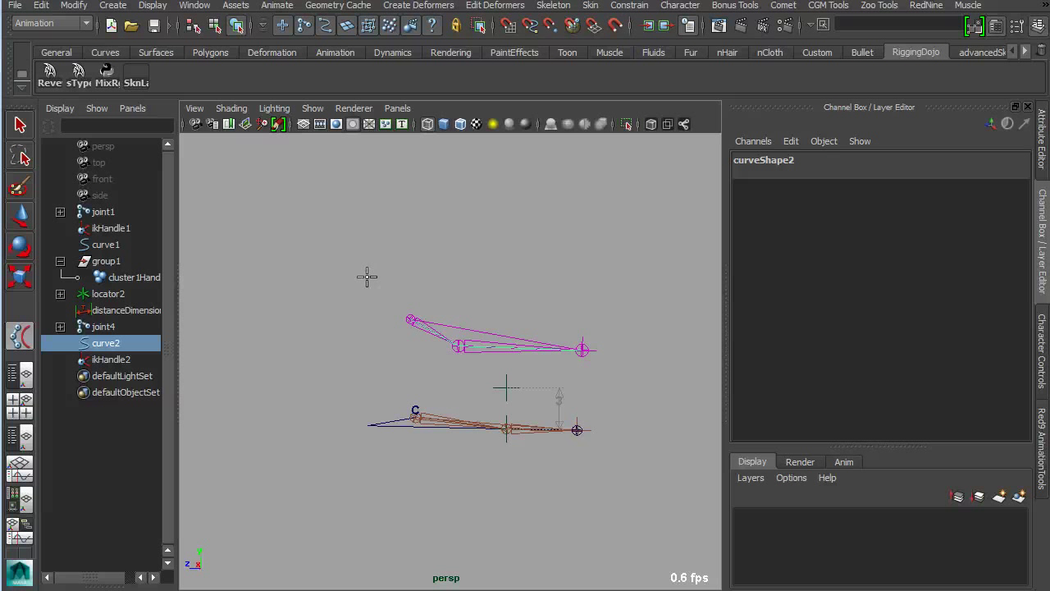
{"action": "right_click", "coordinate": [366, 276]}
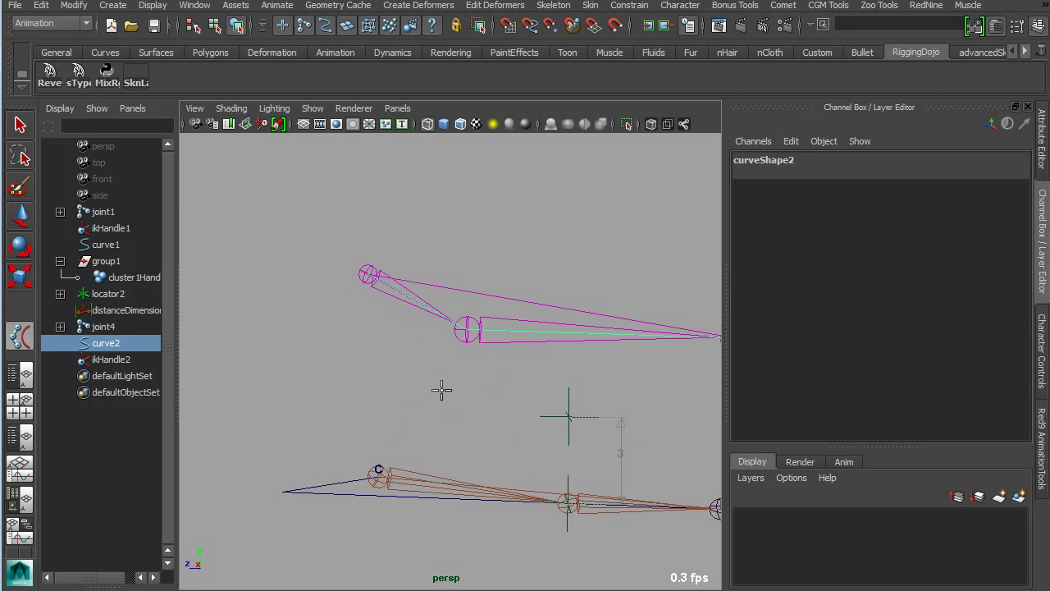
{"action": "left_click", "coordinate": [142, 348]}
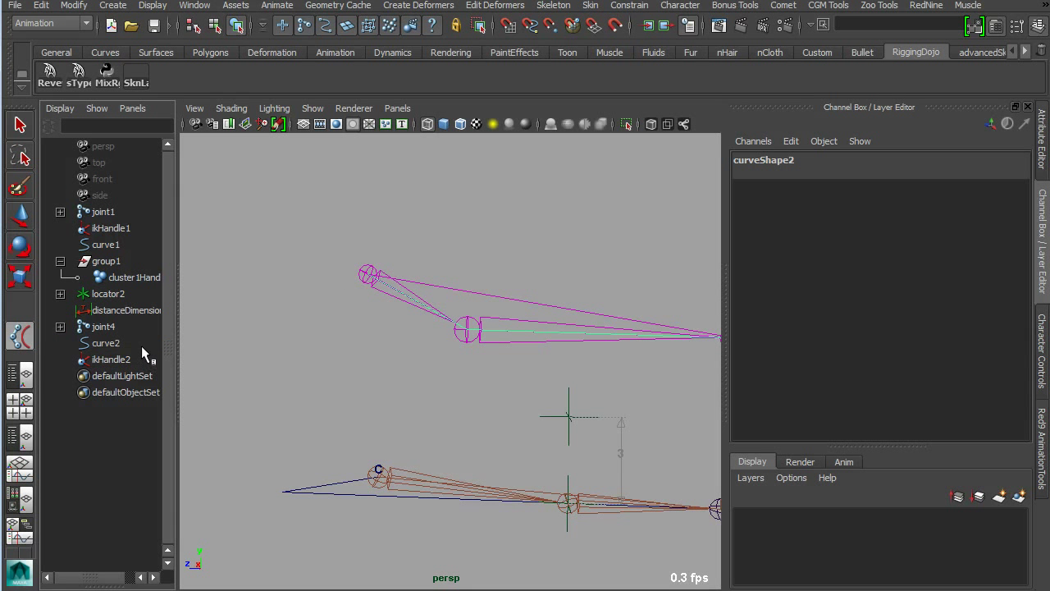
{"action": "left_click", "coordinate": [457, 322]}
{"action": "right_click", "coordinate": [457, 324]}
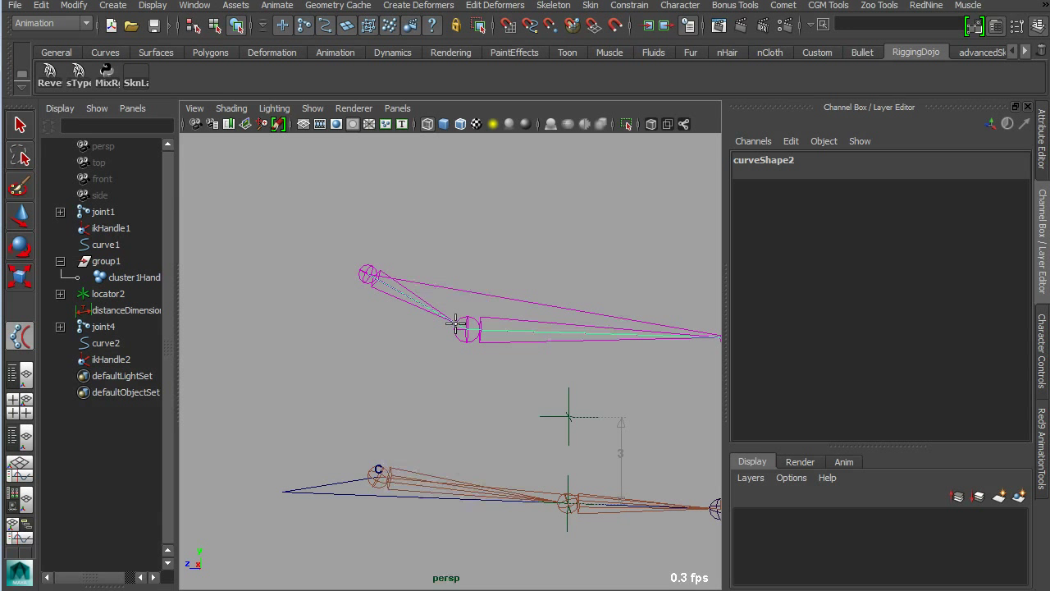
{"action": "right_click", "coordinate": [457, 324]}
{"action": "right_click", "coordinate": [436, 312]}
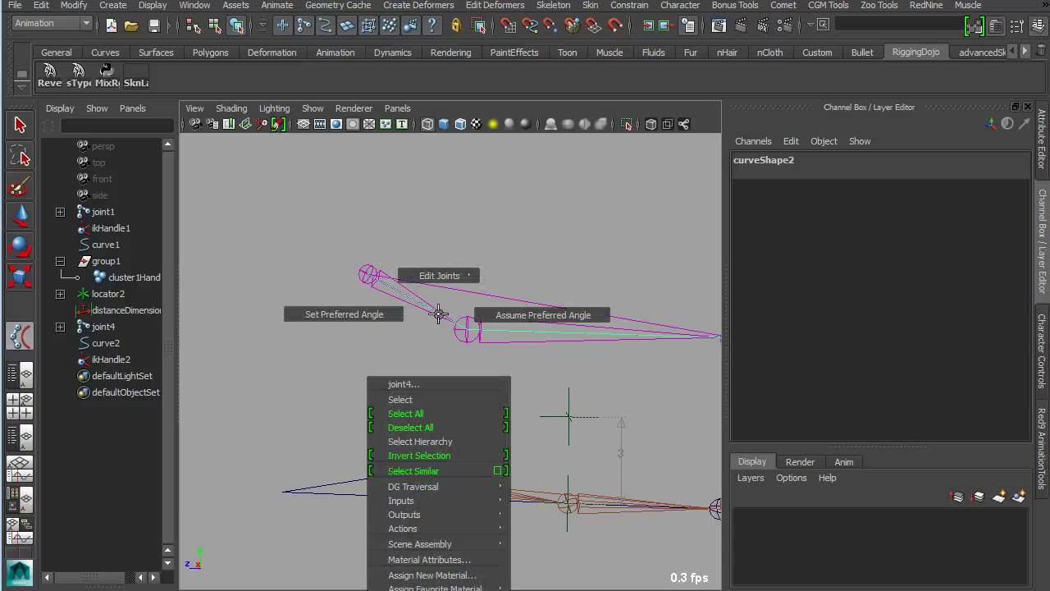
{"action": "right_click", "coordinate": [438, 311], "text": "shift"}
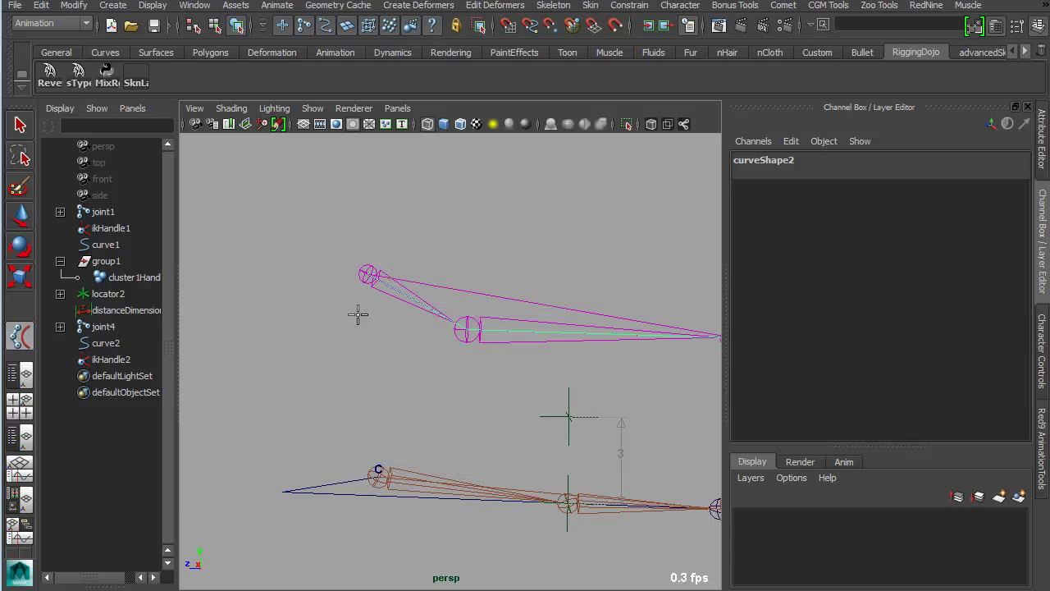
{"action": "right_click", "coordinate": [318, 310], "text": "shift"}
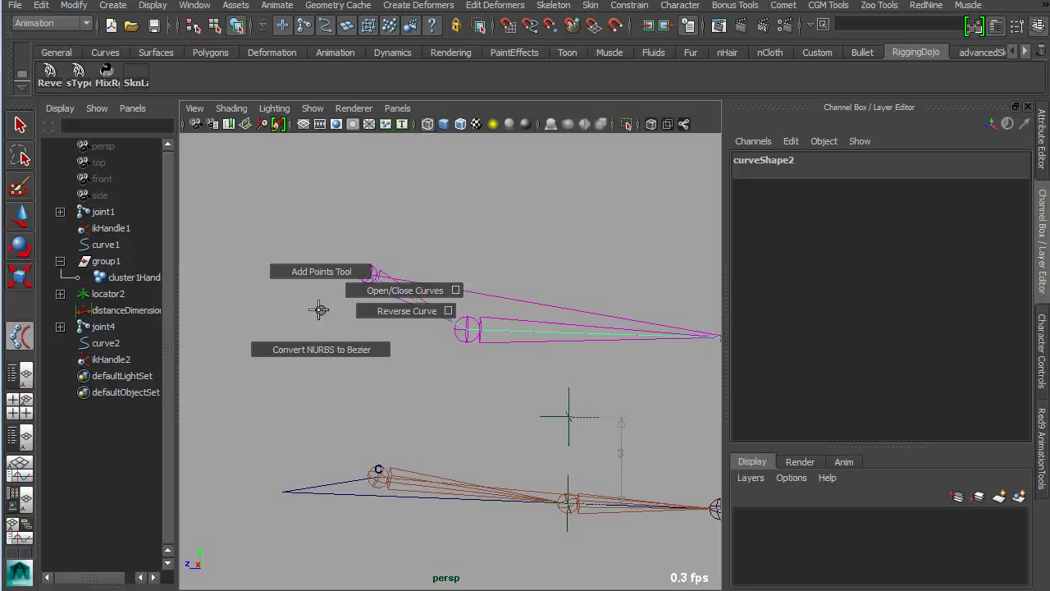
Create a cluster on each control vertex of curve2, the upper chain's linear curve
{"action": "left_click", "coordinate": [113, 345]}
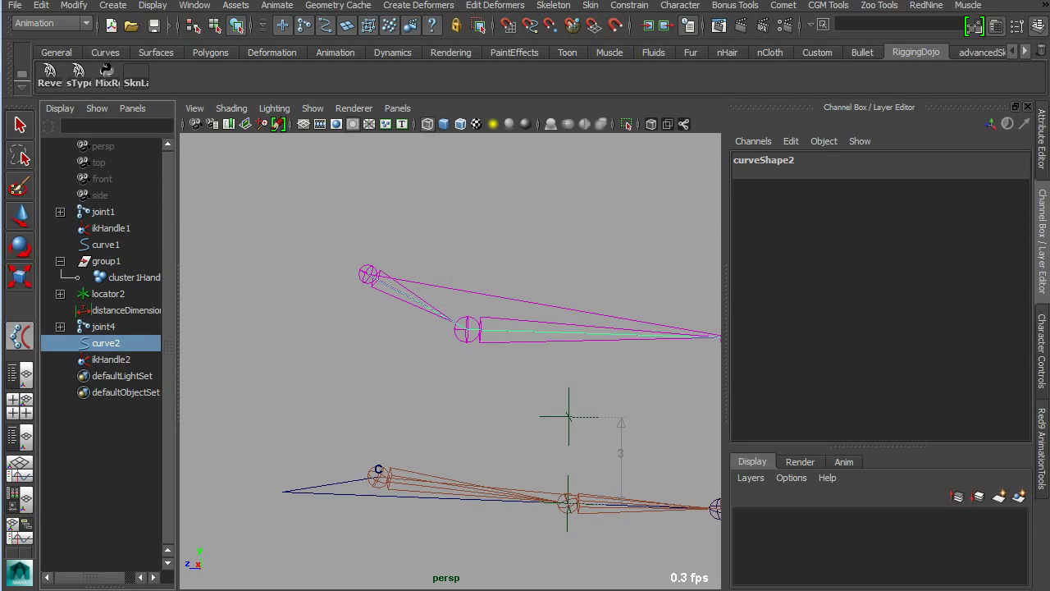
{"action": "left_click", "coordinate": [121, 333]}
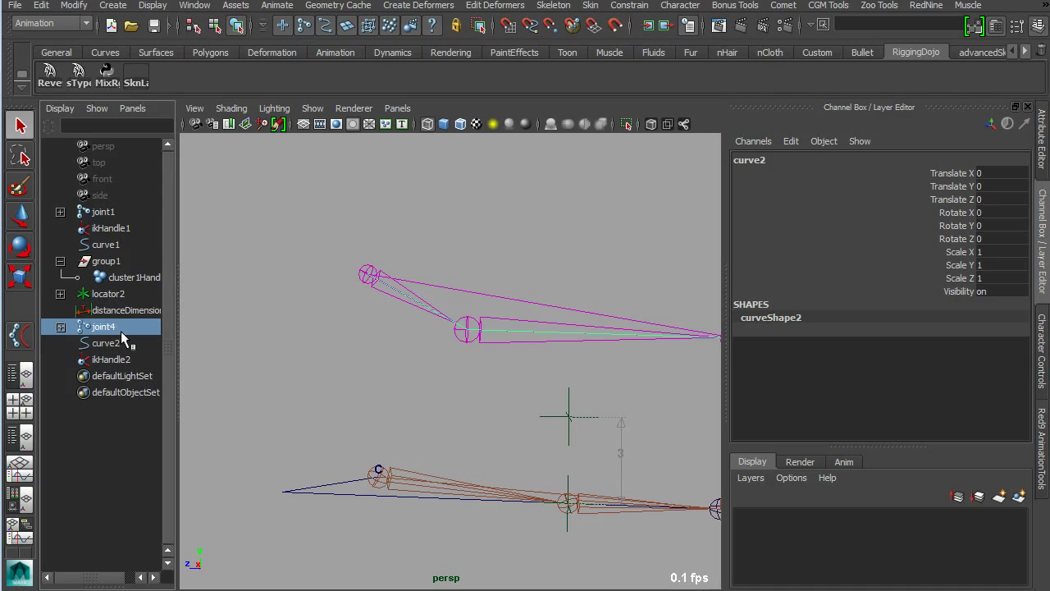
{"action": "left_click", "coordinate": [122, 347]}
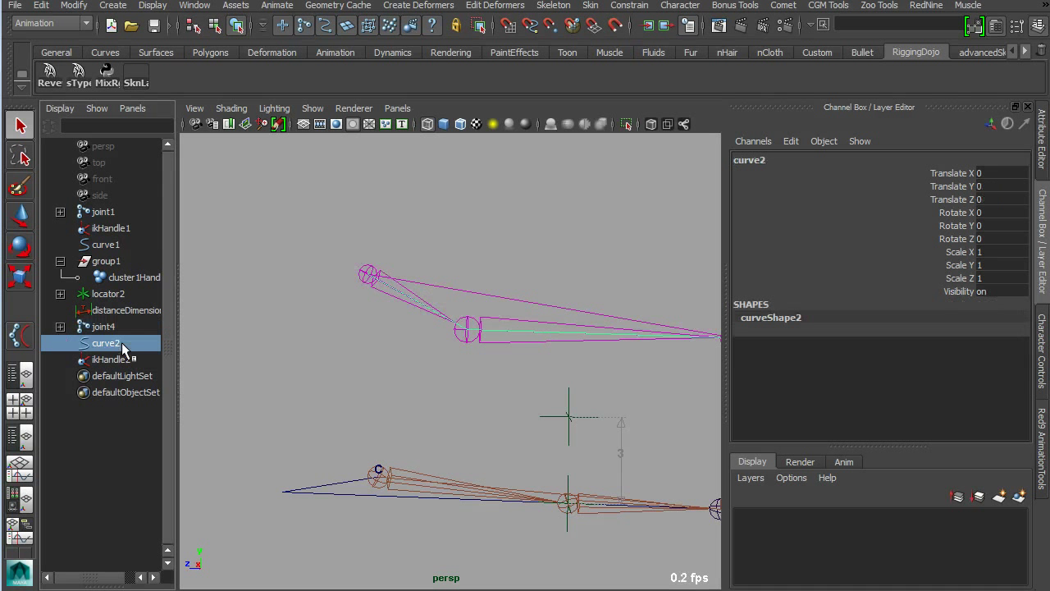
{"action": "right_click", "coordinate": [325, 231], "text": "ctrl"}
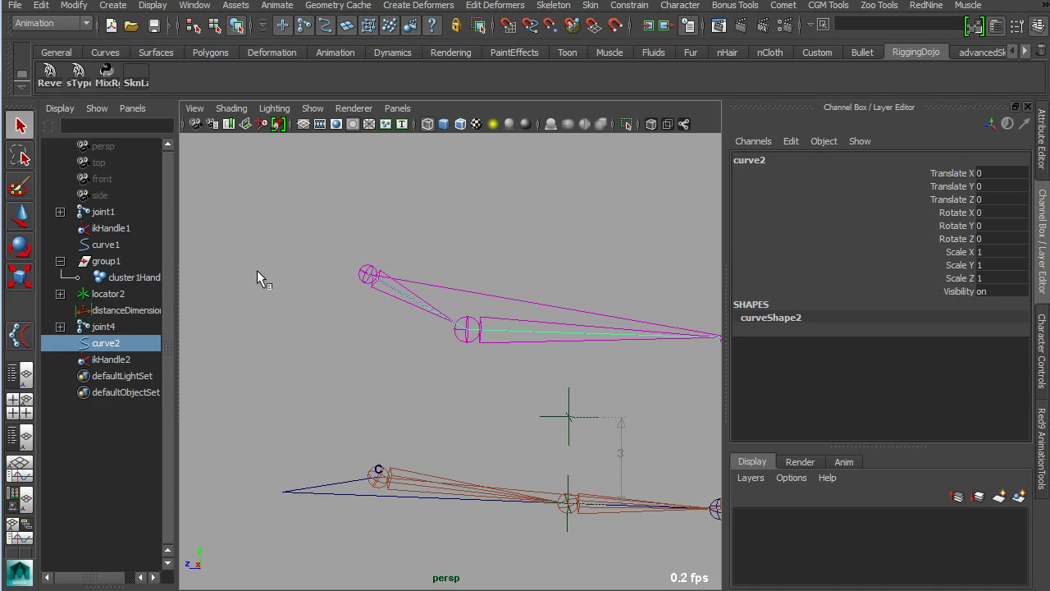
{"action": "right_click", "coordinate": [257, 270]}
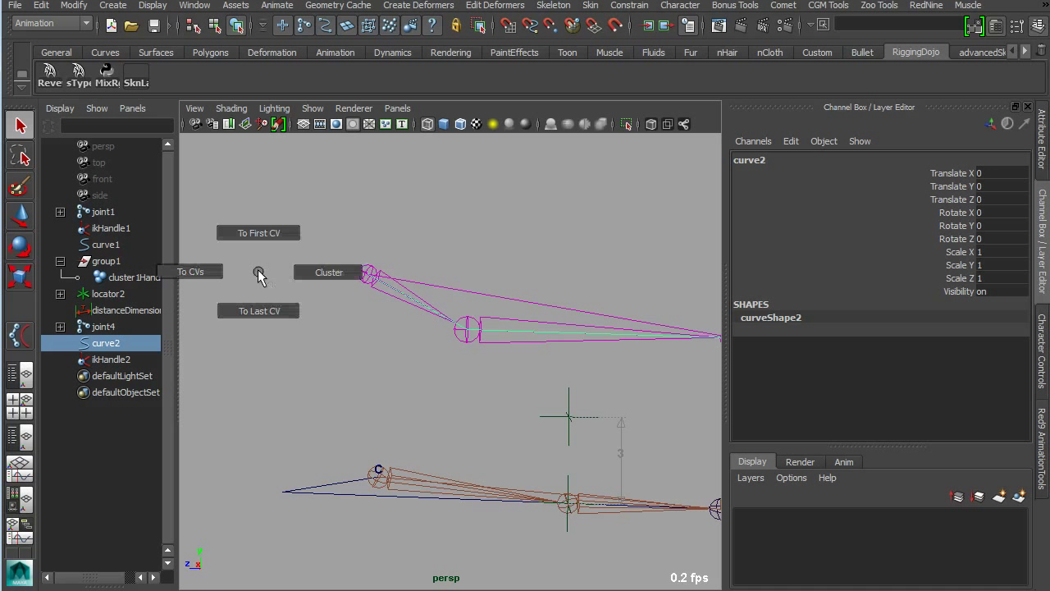
{"action": "left_click", "coordinate": [330, 271]}
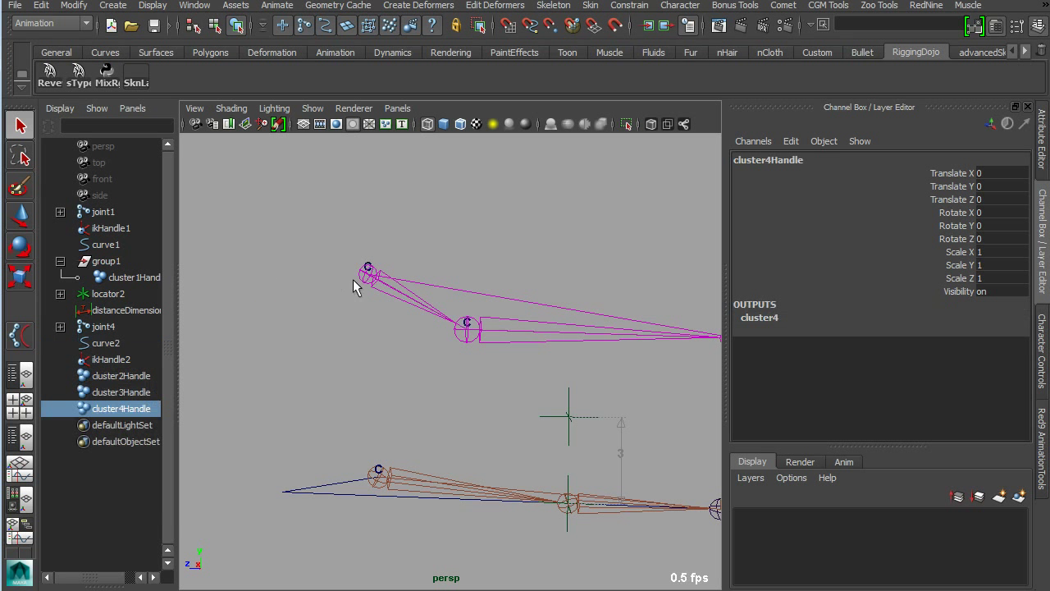
Test-move the cluster at the upper chain's first joint, and undo the moves
{"action": "left_click", "coordinate": [133, 379]}
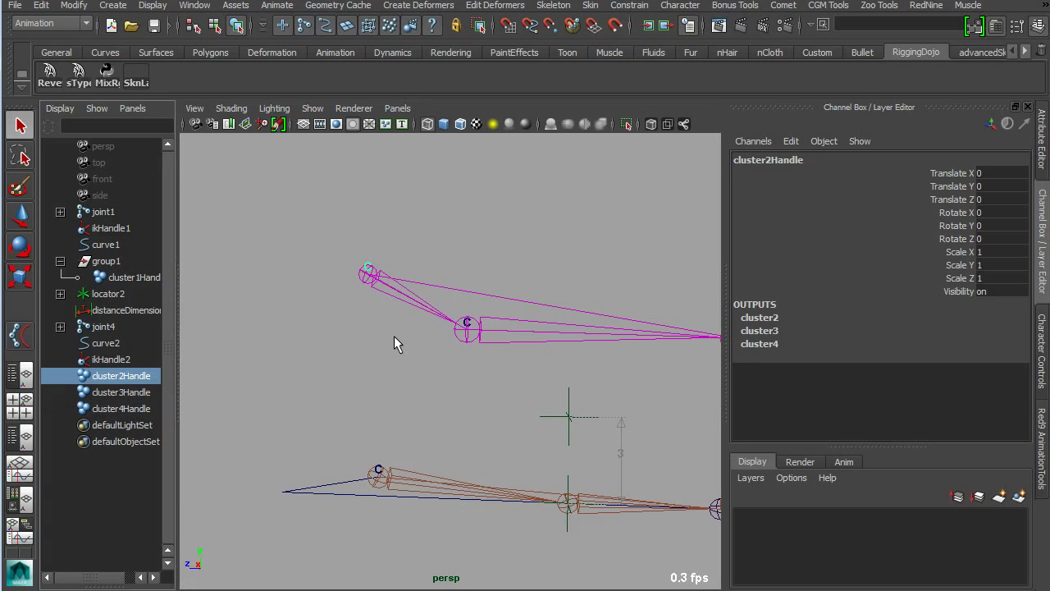
{"action": "key", "text": "w"}
{"action": "middle_click_drag", "start_coordinate": [364, 345], "coordinate": [427, 327]}
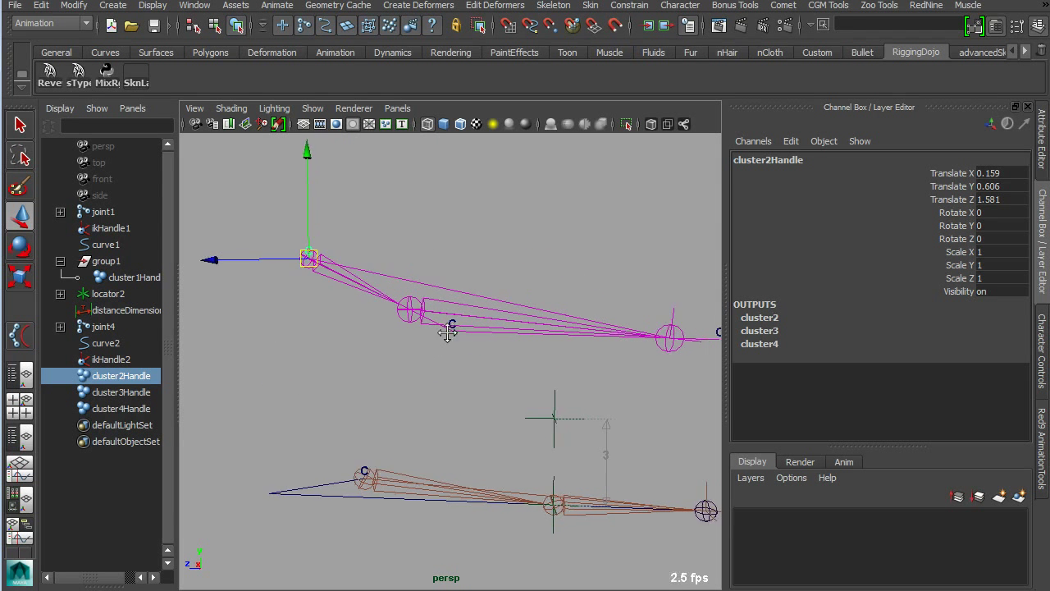
{"action": "middle_click_drag", "start_coordinate": [428, 373], "coordinate": [370, 420]}
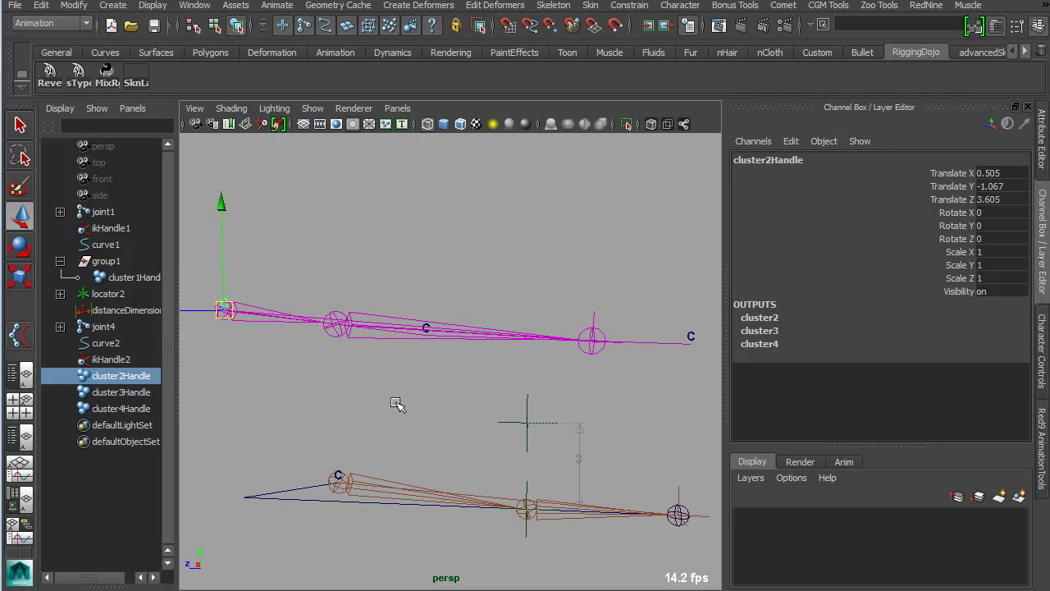
{"action": "key", "text": "ctrl+z"}
{"action": "key", "text": "ctrl+z"}
Move the upper chain's middle cluster about 3.51 units along Z to sit directly below the first cluster
{"action": "left_click", "coordinate": [136, 393]}
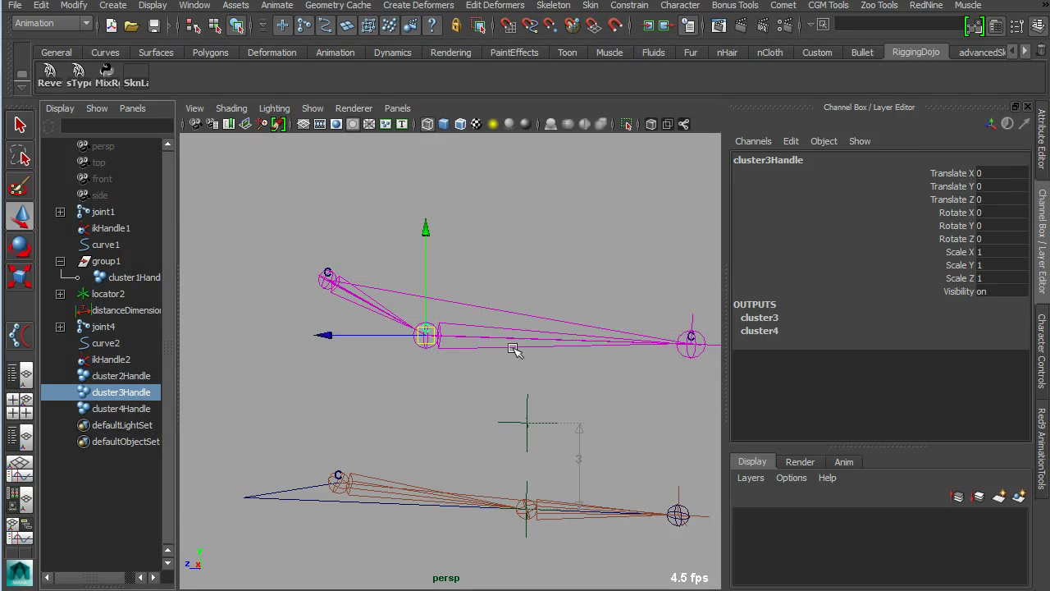
{"action": "middle_click_drag", "start_coordinate": [511, 347], "coordinate": [295, 312]}
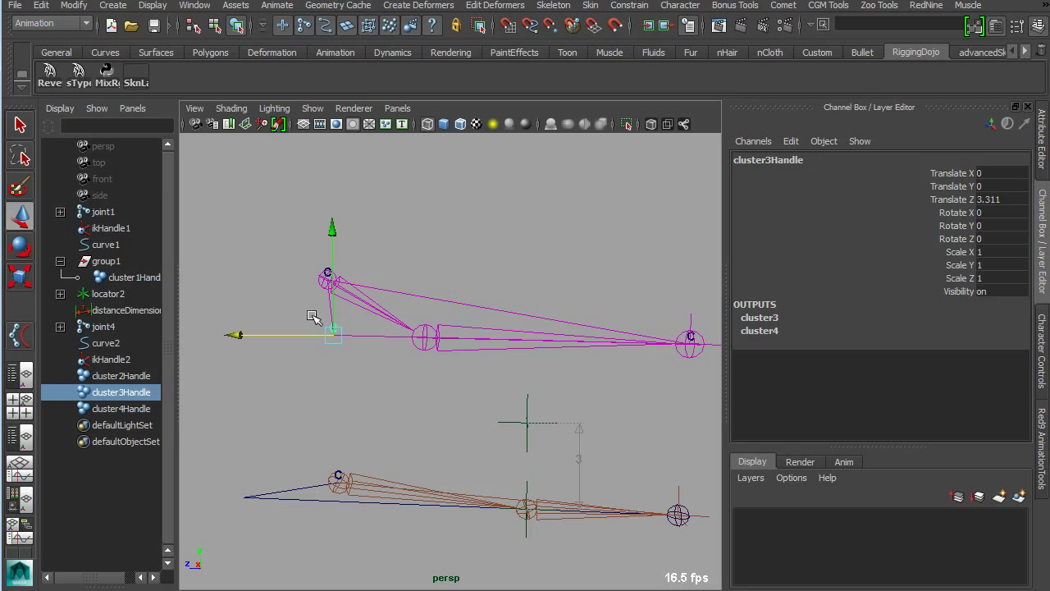
{"action": "key", "text": "v"}
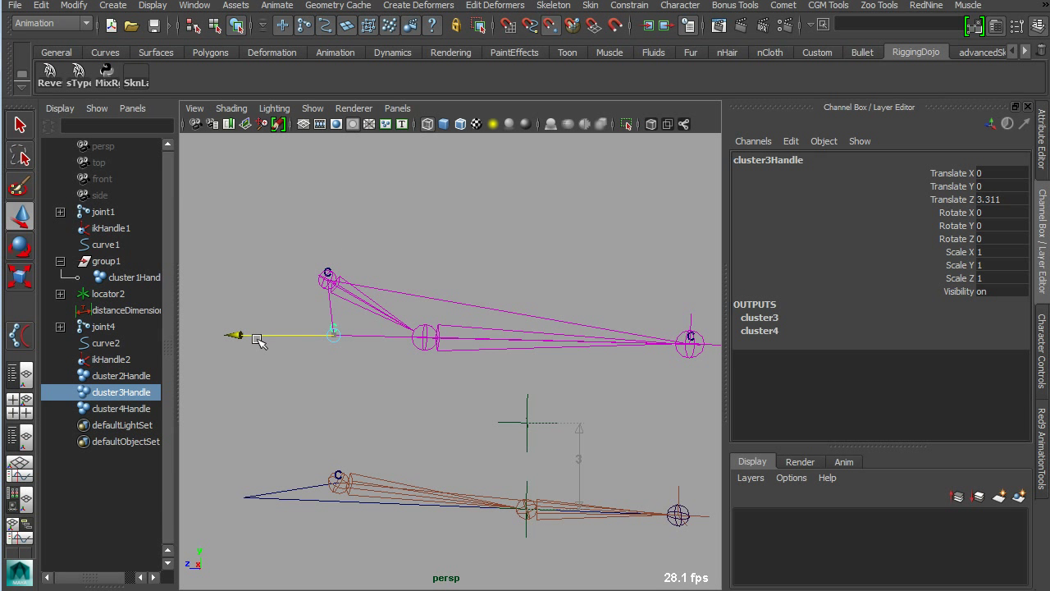
Group the upper chain's first cluster and snap the group's pivot to the moved middle cluster
{"action": "left_click", "coordinate": [127, 375]}
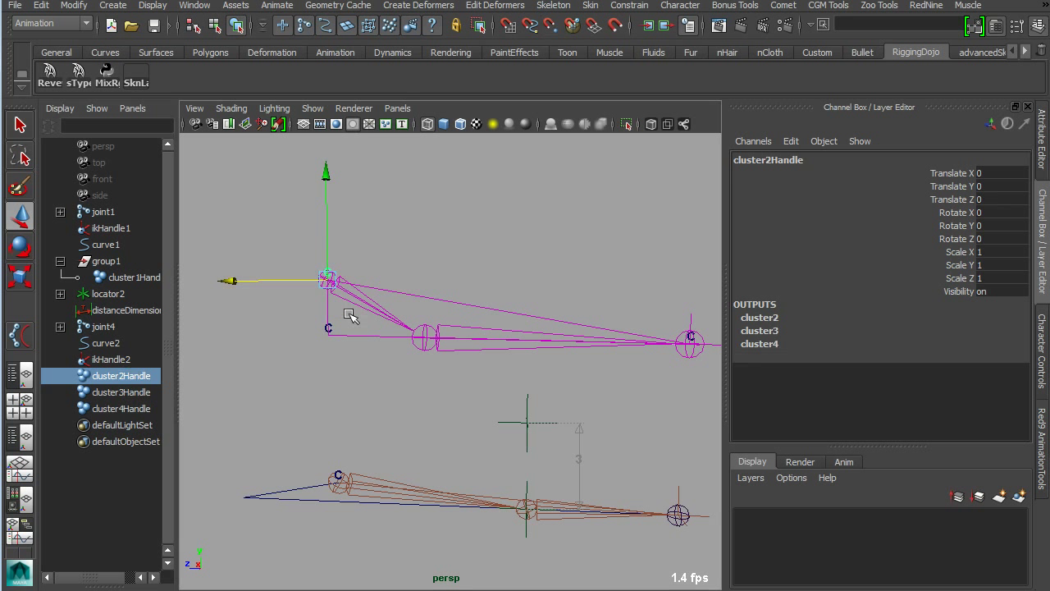
{"action": "key", "text": "ctrl+g"}
{"action": "key", "text": "v"}
{"action": "middle_click", "coordinate": [330, 352]}
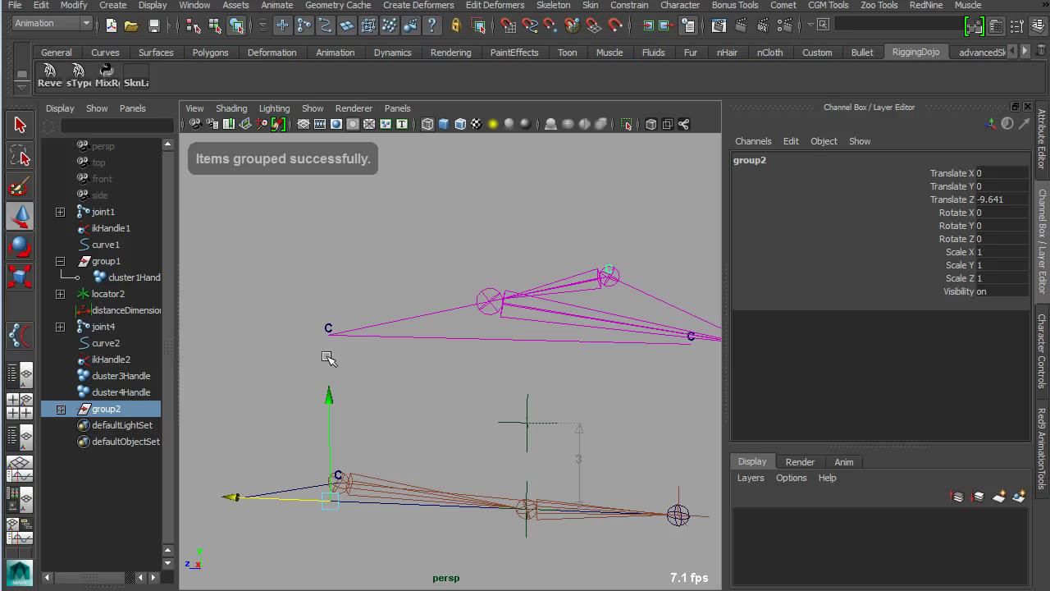
{"action": "key", "text": "ctrl+z"}
{"action": "key", "text": "d"}
{"action": "middle_click", "coordinate": [323, 335]}
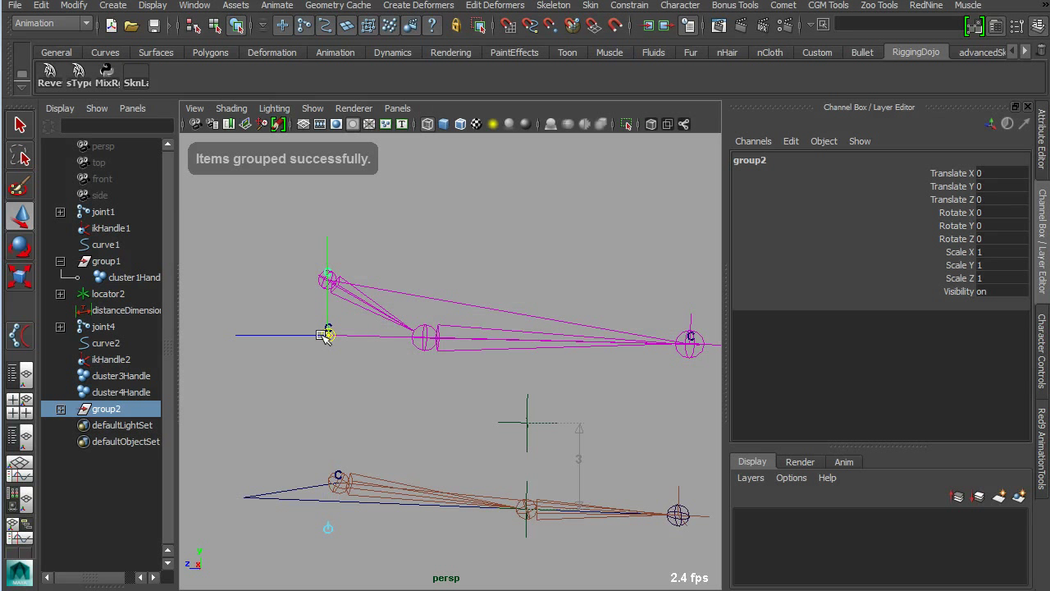
Freely rotate the first cluster's group to test the crank motion, ending at about 176 degrees in X
{"action": "key", "text": "e"}
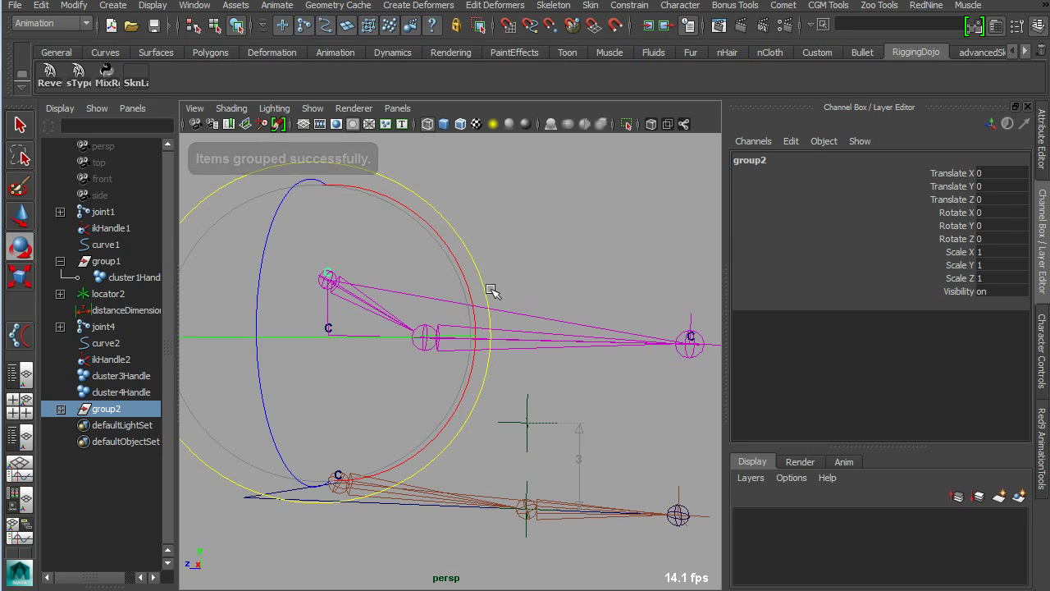
{"action": "left_click_drag", "start_coordinate": [491, 292], "coordinate": [251, 329]}
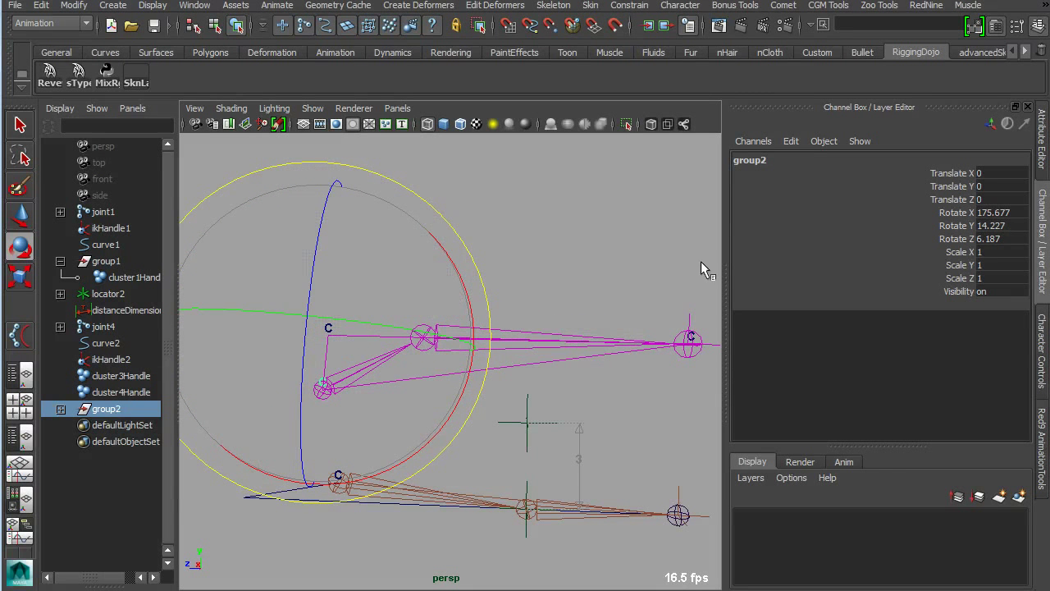
Select the distance dimension between the two chains together with its upper locator
{"action": "left_click", "coordinate": [702, 316]}
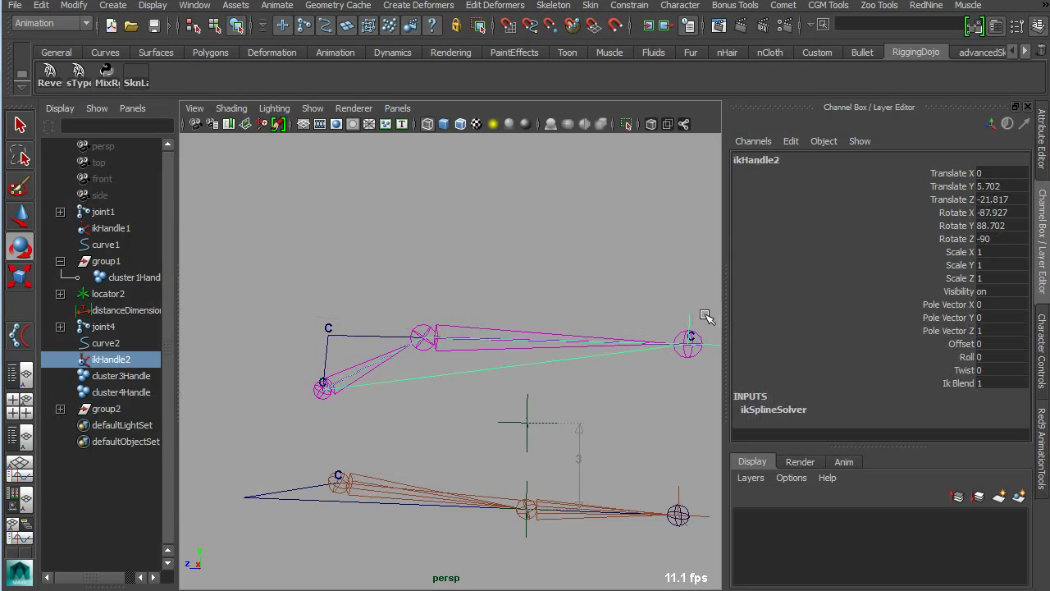
{"action": "left_click_drag", "start_coordinate": [430, 397], "coordinate": [608, 434]}
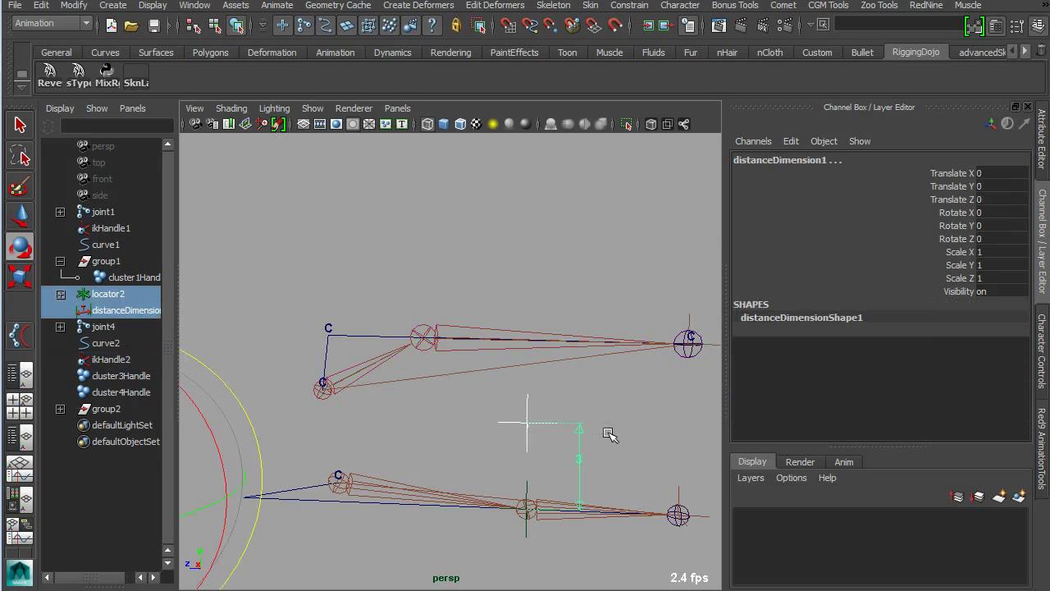